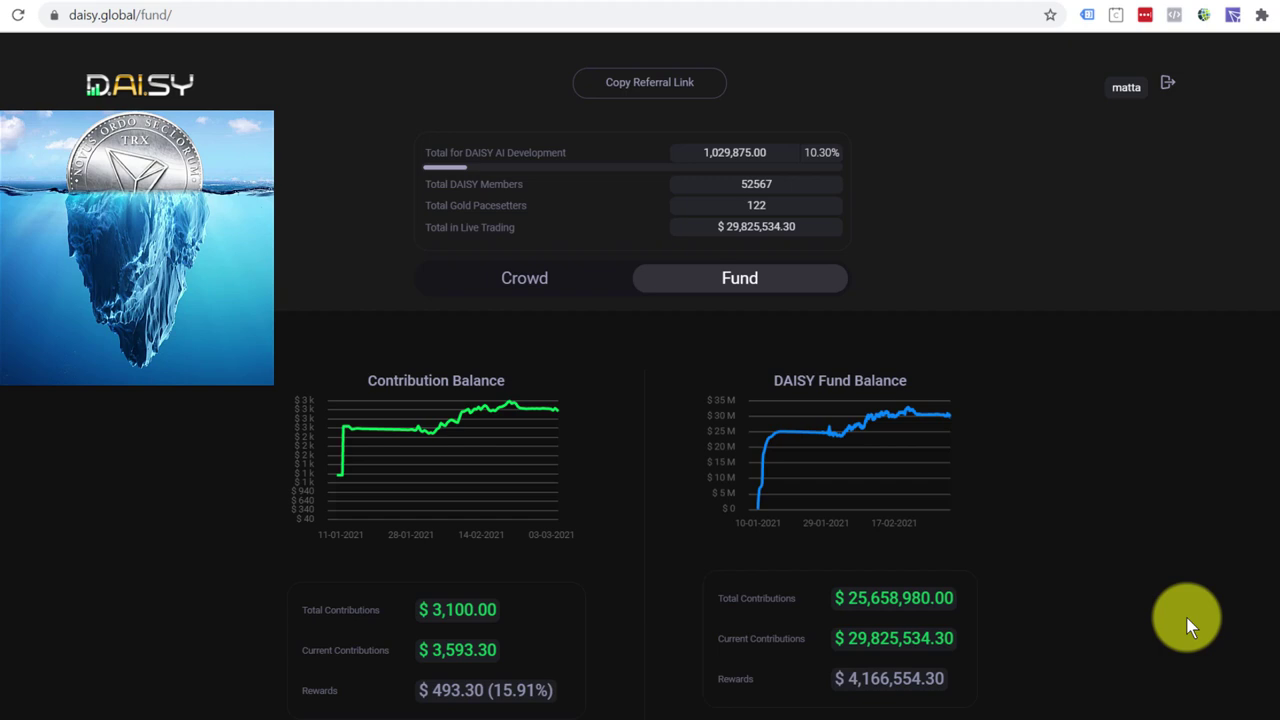
# Review the DAISY fund's contribution history and the amount available to payout, and open the TRON wallet extension
pyautogui.scroll(-6, 1188, 626)
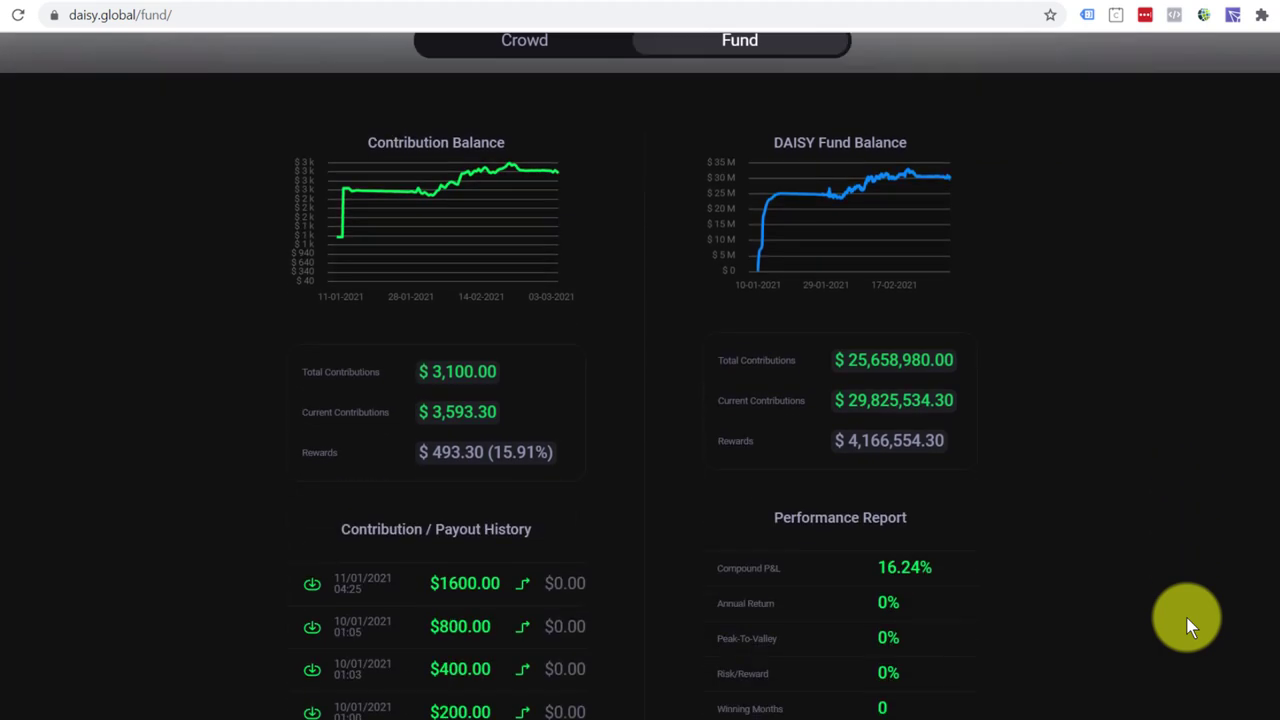
pyautogui.scroll(-2, 1188, 626)
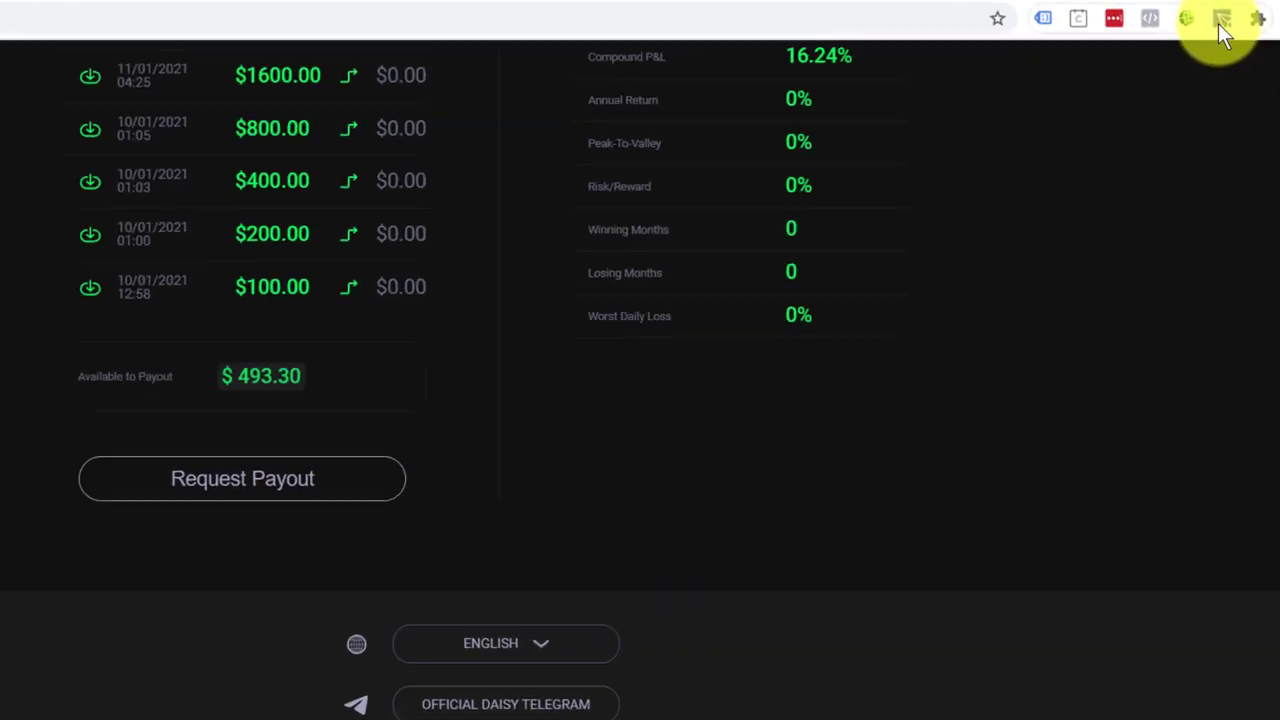
pyautogui.click(1222, 21)
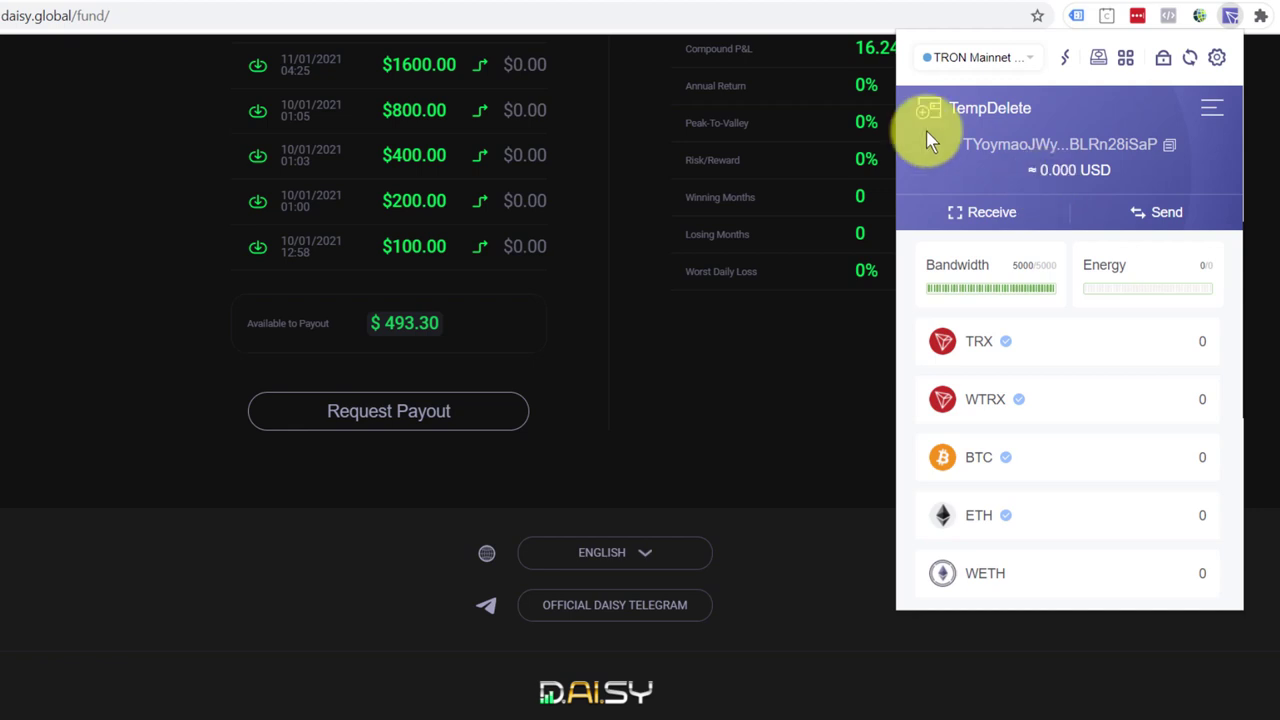
# Switch to the Easy Crypto site and open the form for adding a new bank account in the account details
pyautogui.click(690, 2)
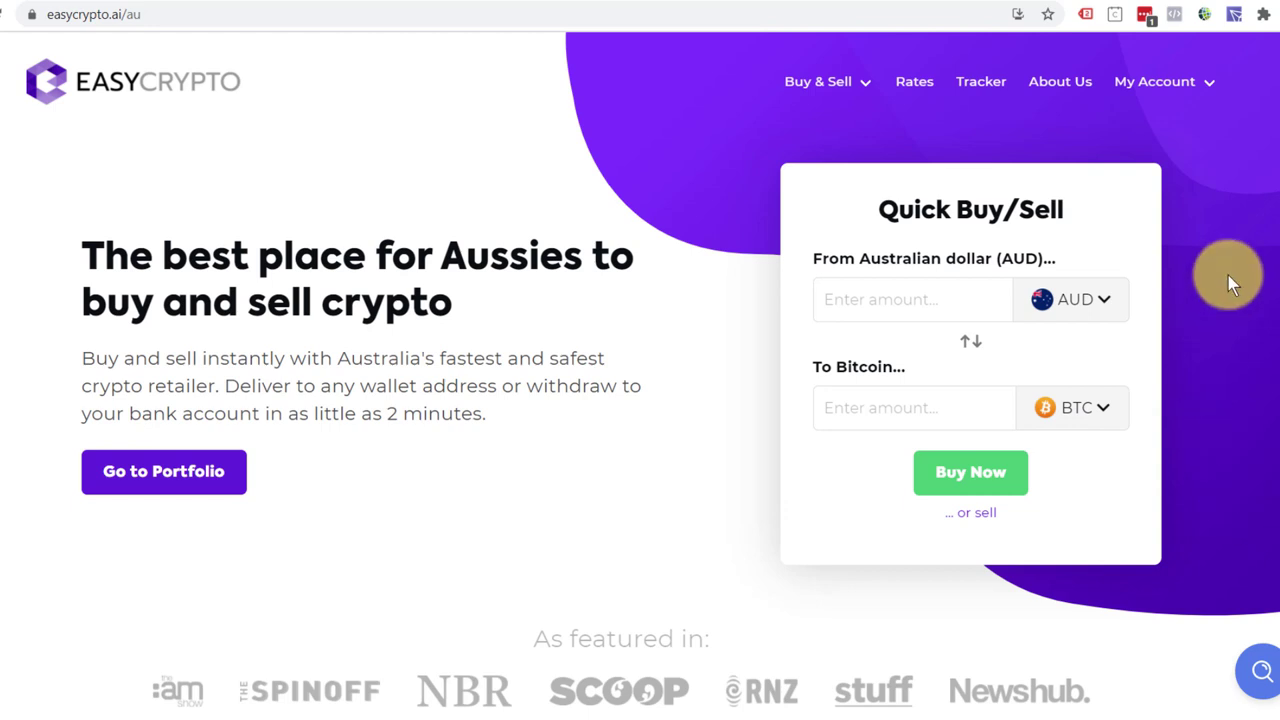
pyautogui.click(1166, 84)
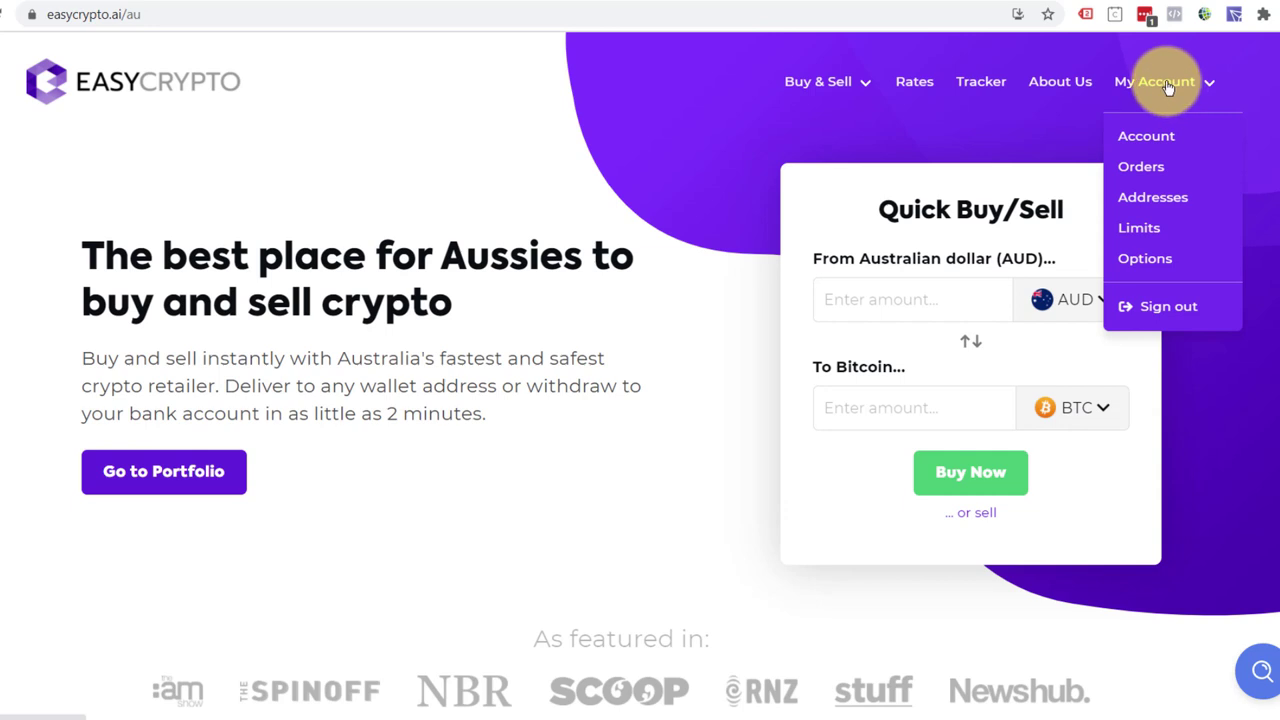
pyautogui.click(1147, 137)
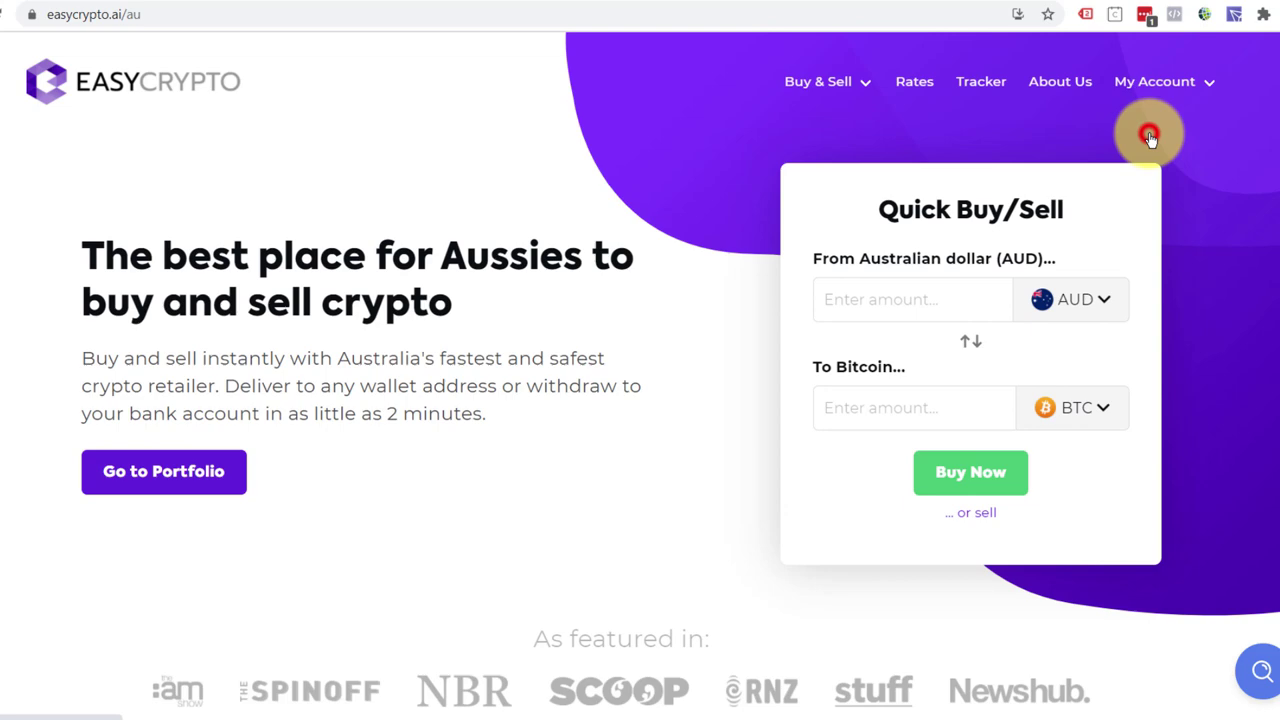
pyautogui.scroll(-4, 543, 507)
pyautogui.scroll(-15, 543, 507)
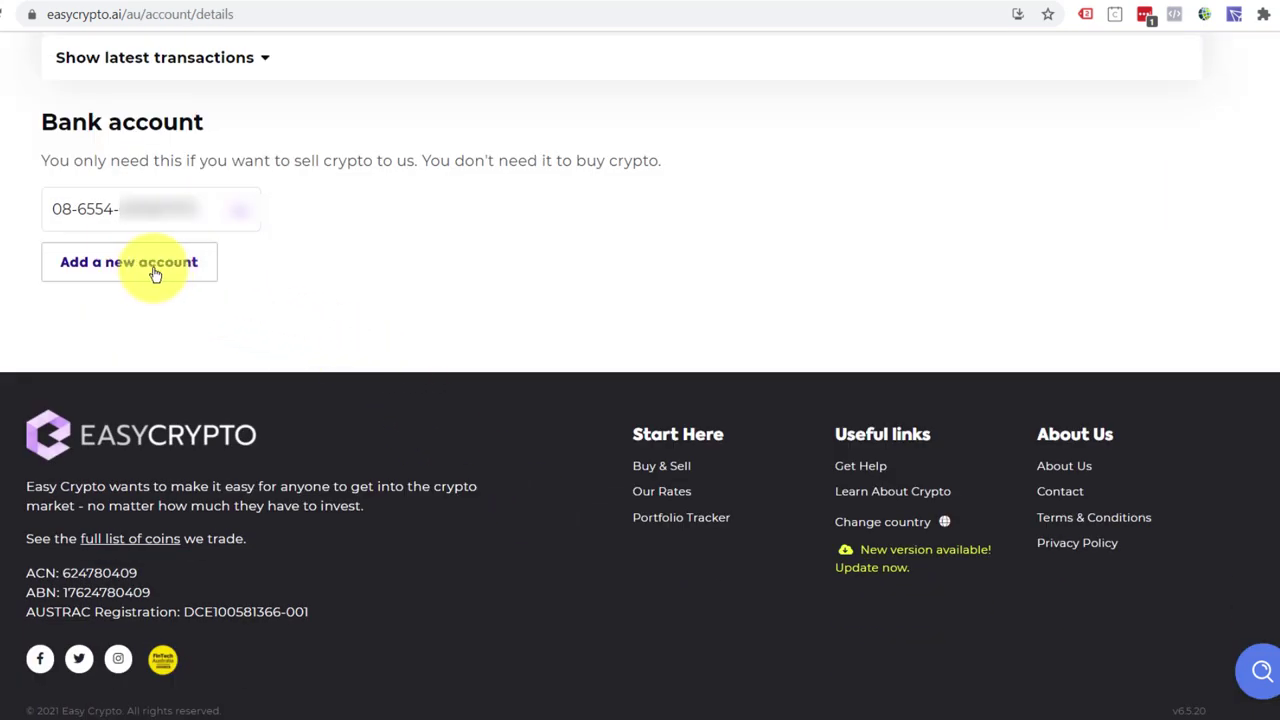
pyautogui.click(152, 271)
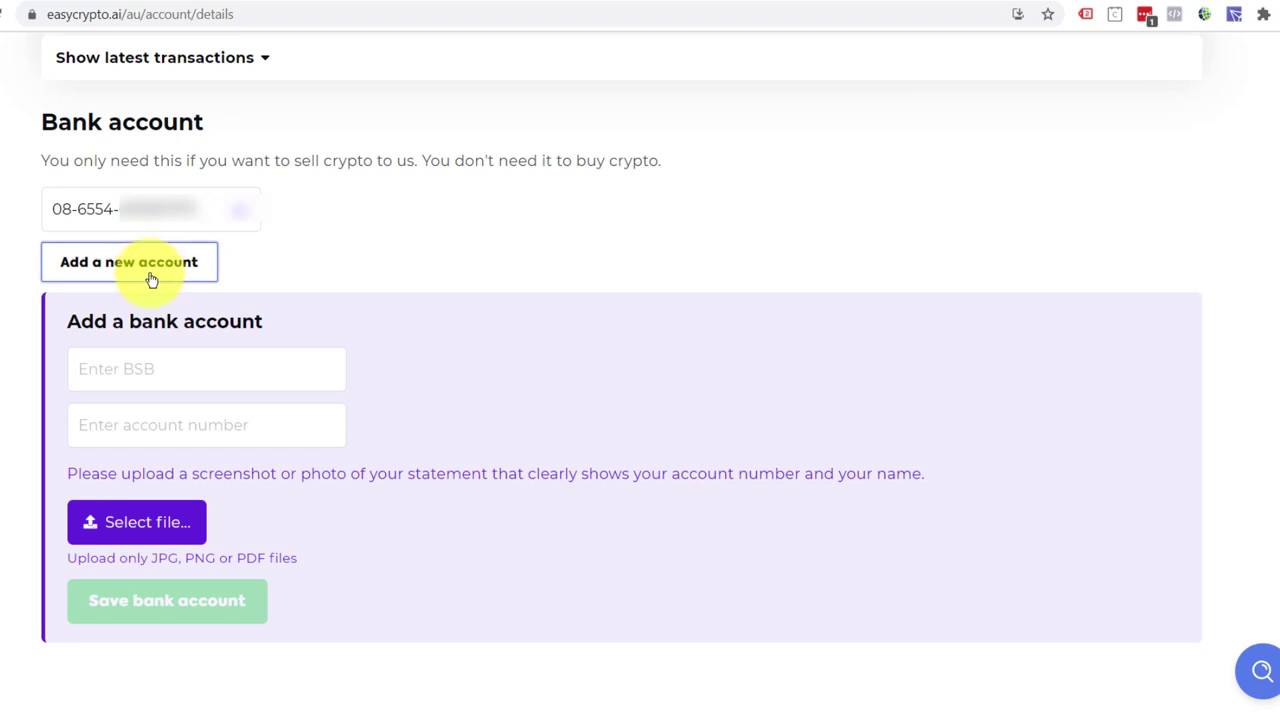
pyautogui.click(140, 368)
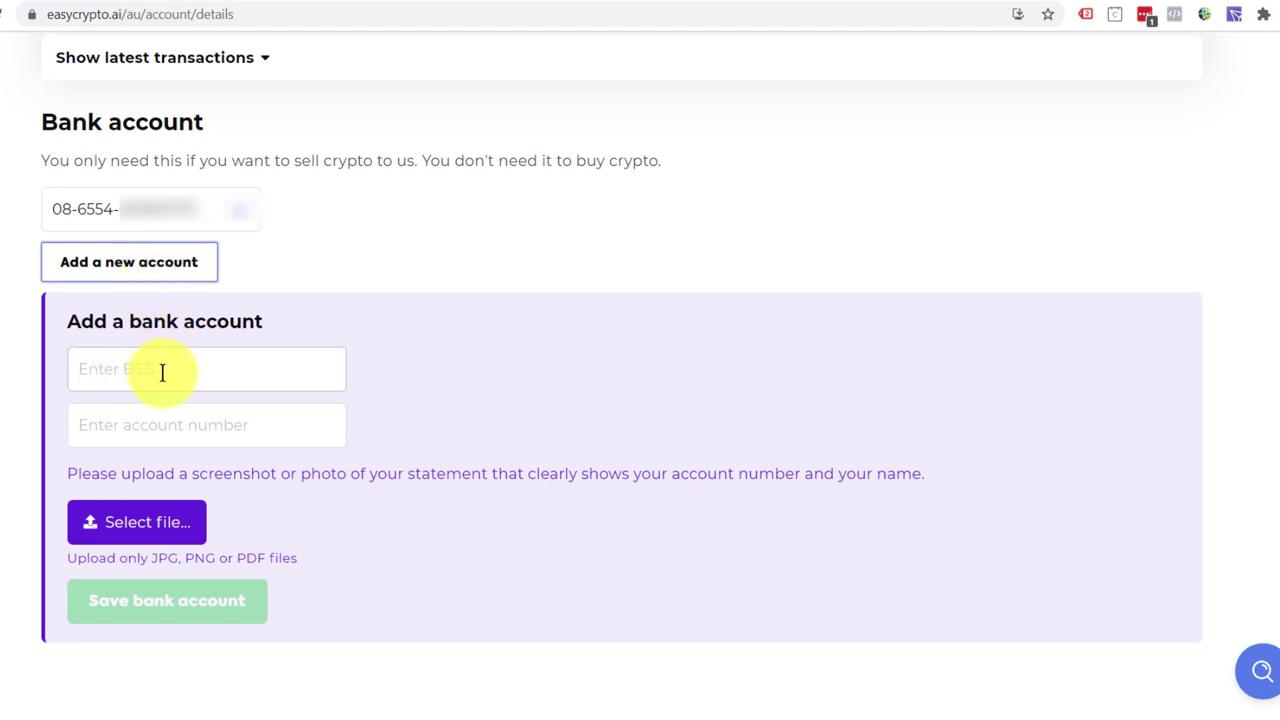
pyautogui.click(149, 427)
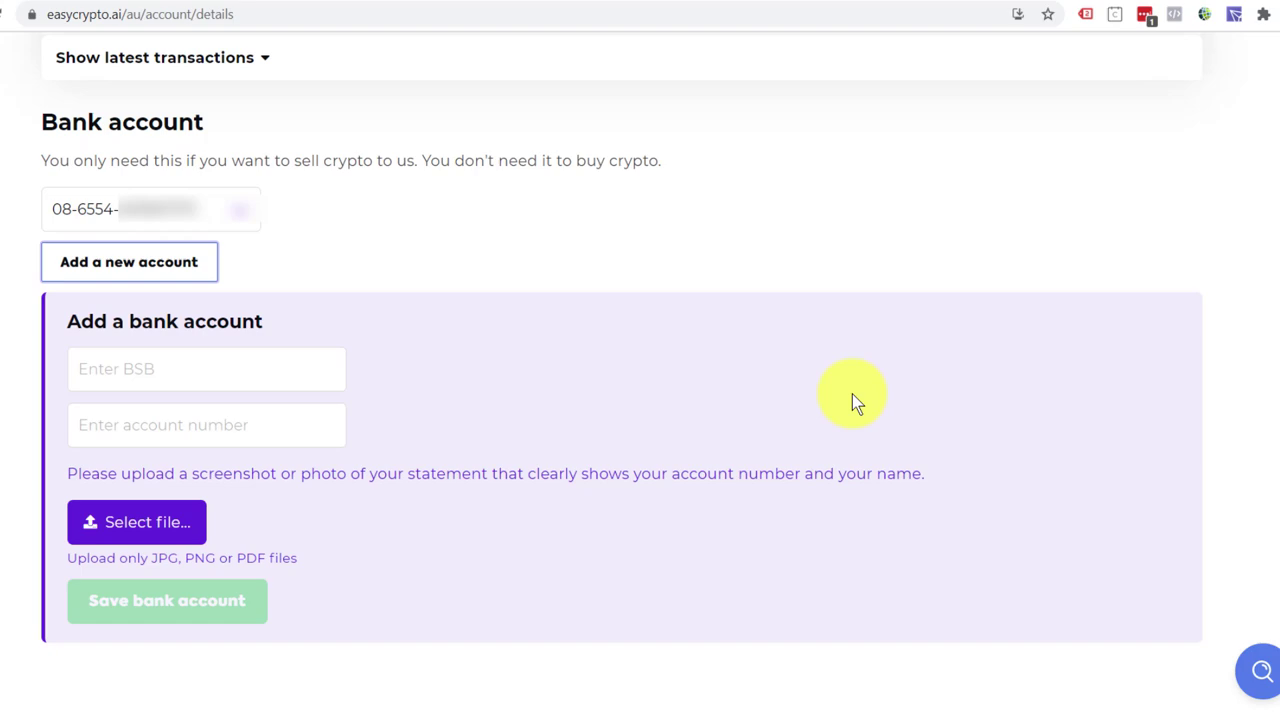
# Return to the Easy Crypto home page and set Quick Buy/Sell to sell TRON (TRX) for AUD
pyautogui.scroll(15, 852, 394)
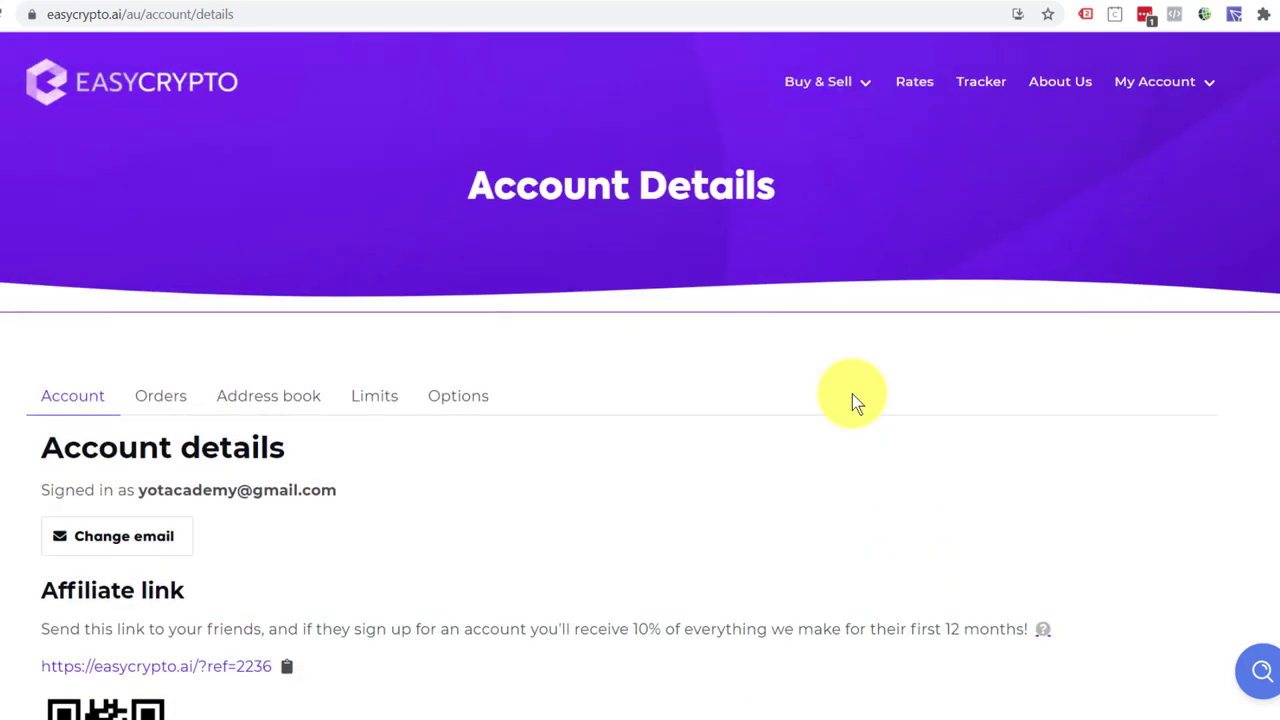
pyautogui.click(1231, 81)
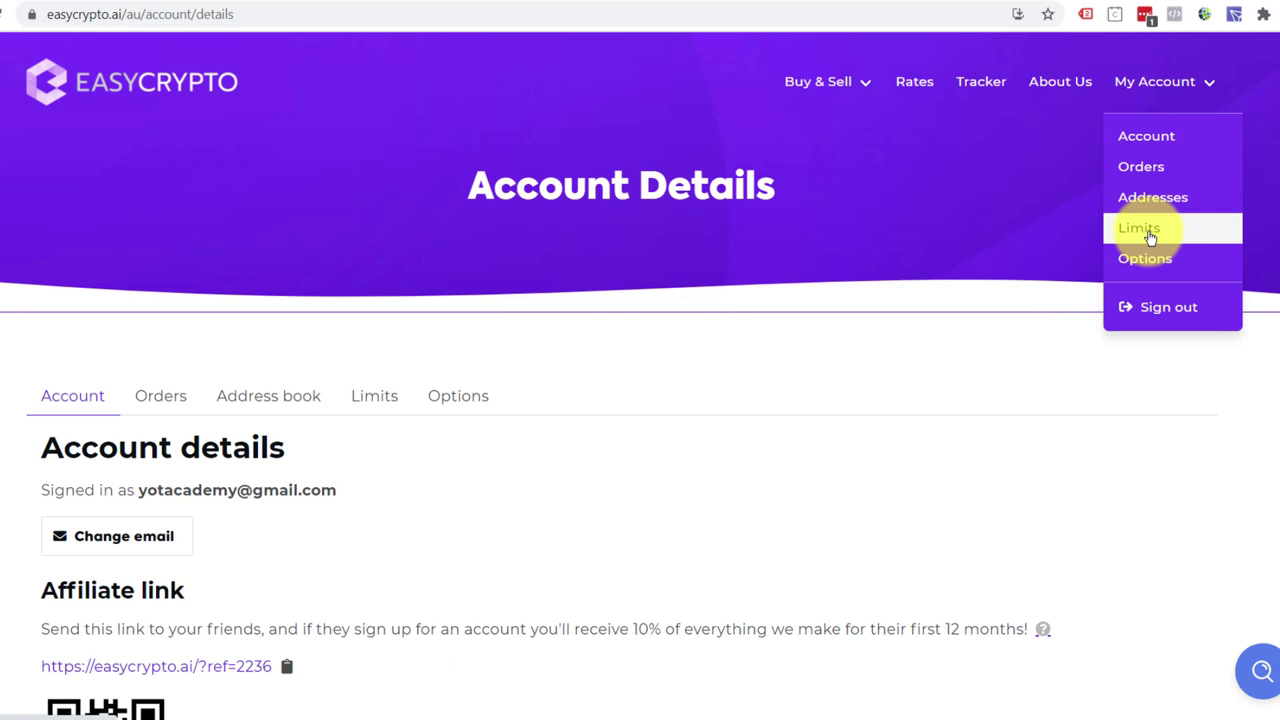
pyautogui.click(116, 86)
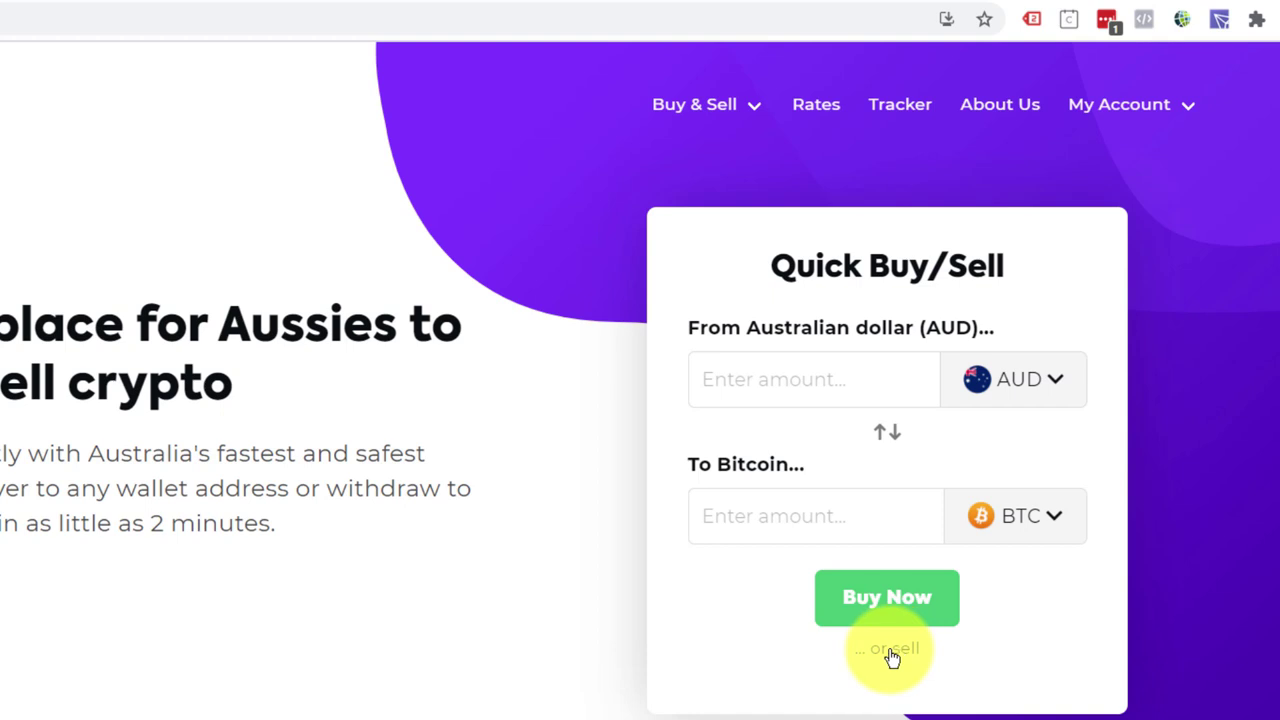
pyautogui.click(893, 652)
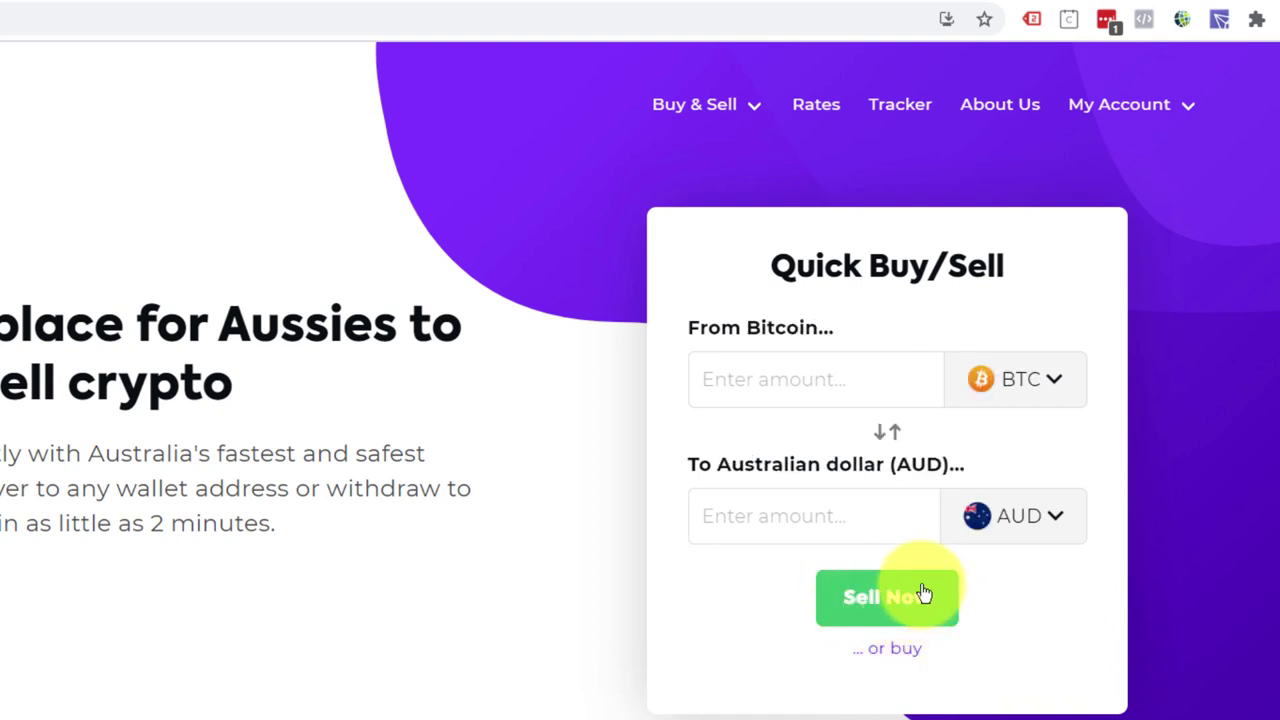
pyautogui.click(1023, 381)
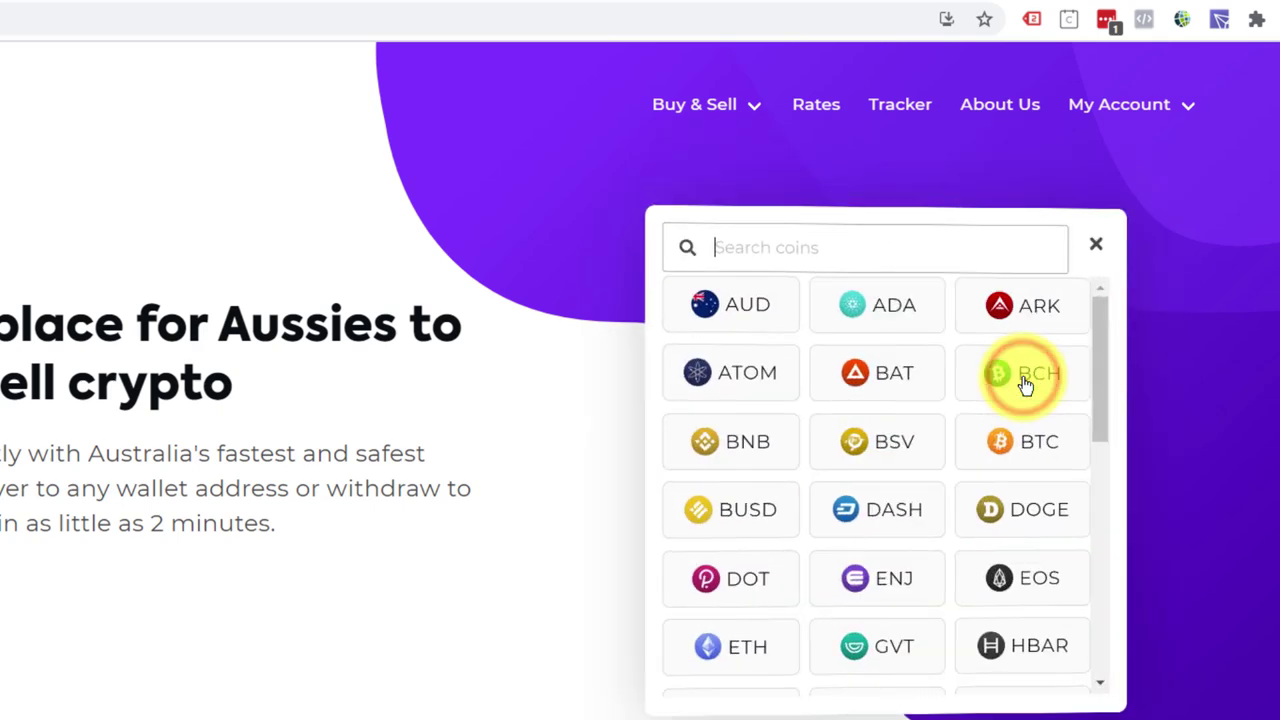
pyautogui.write('tro')
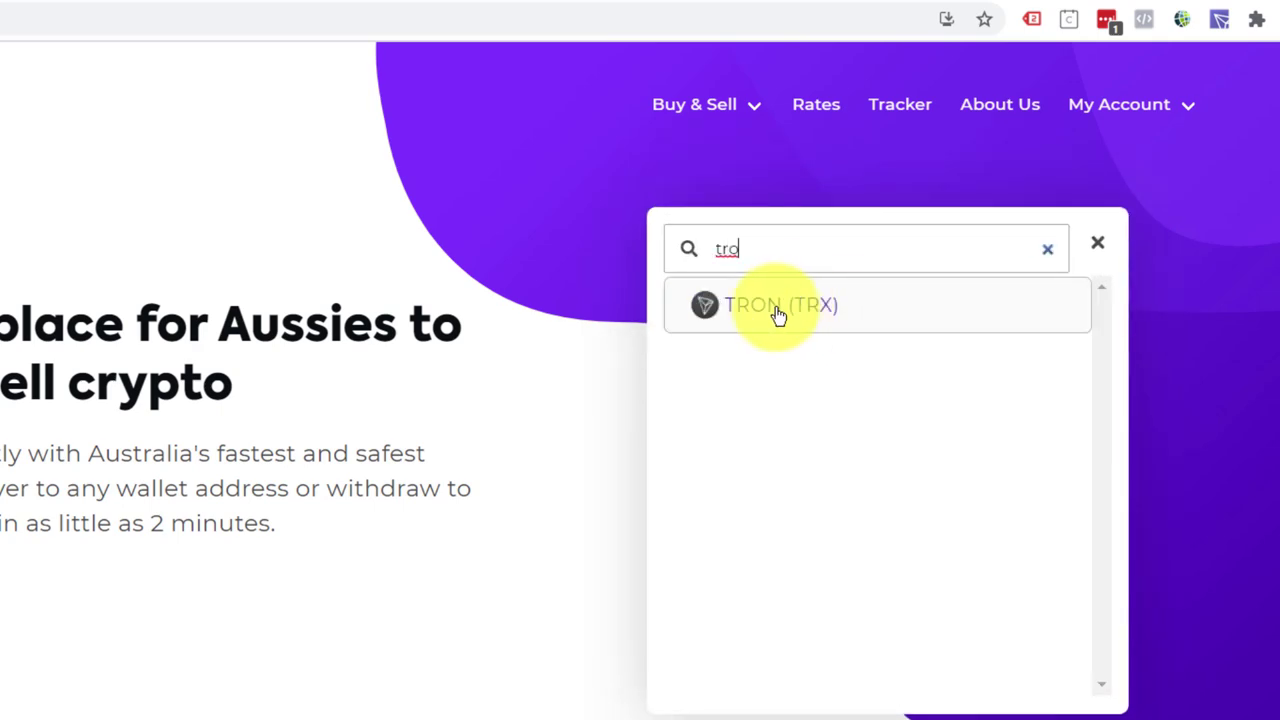
pyautogui.click(778, 314)
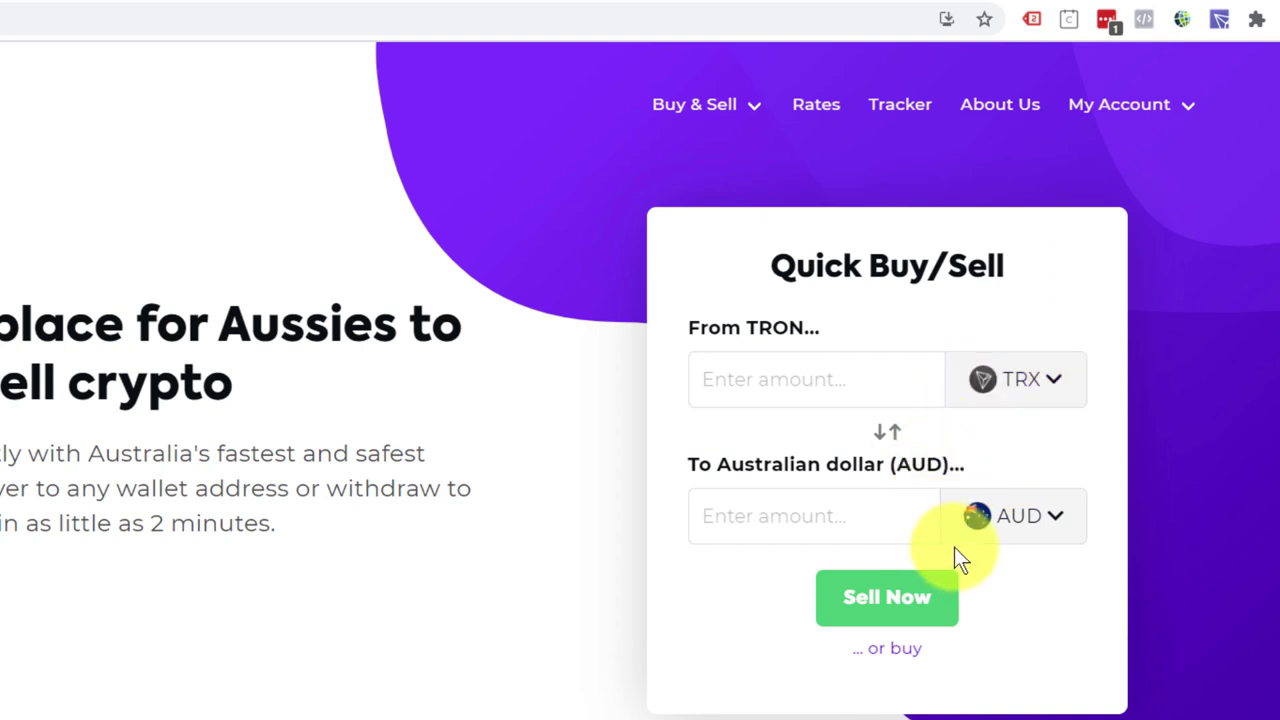
# Enter 10000 TRX as the amount to sell and submit the sell order
pyautogui.click(737, 374)
pyautogui.write('1')
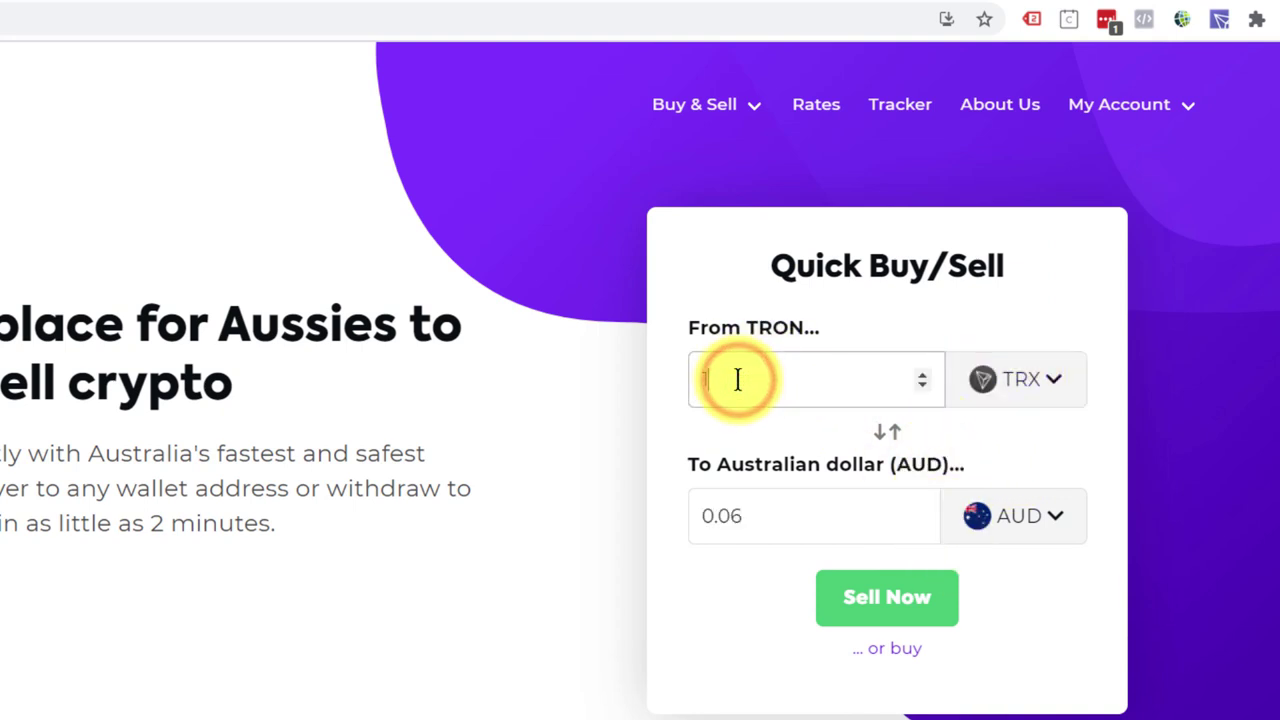
pyautogui.write('0000')
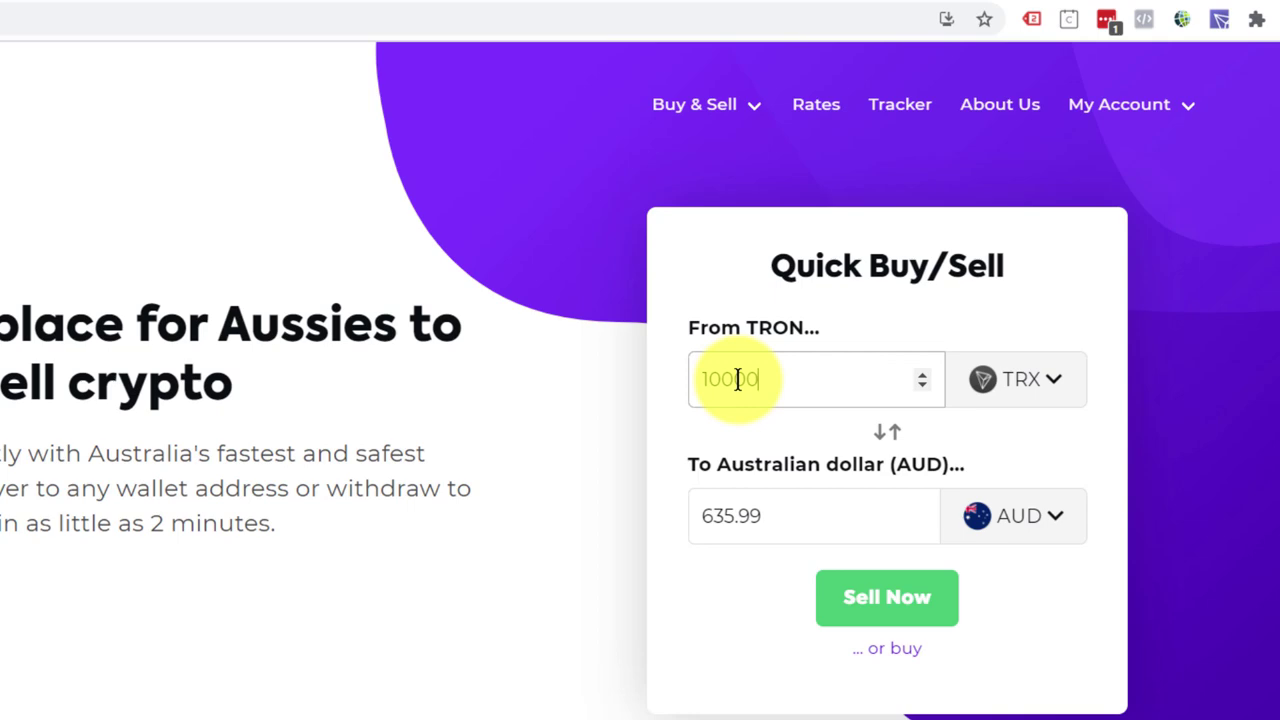
pyautogui.click(886, 600)
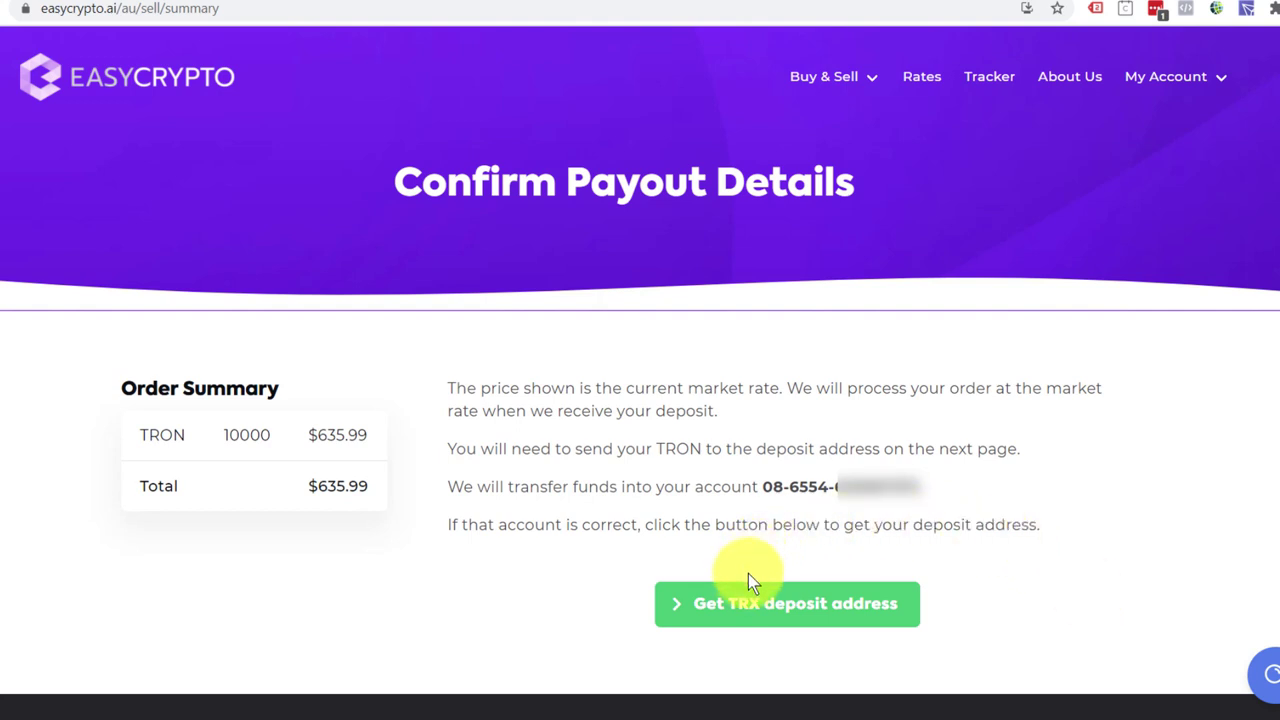
# Request the TRX deposit address and accept all three deposit confirmations, including sending exactly 9998.9 TRX
pyautogui.click(812, 606)
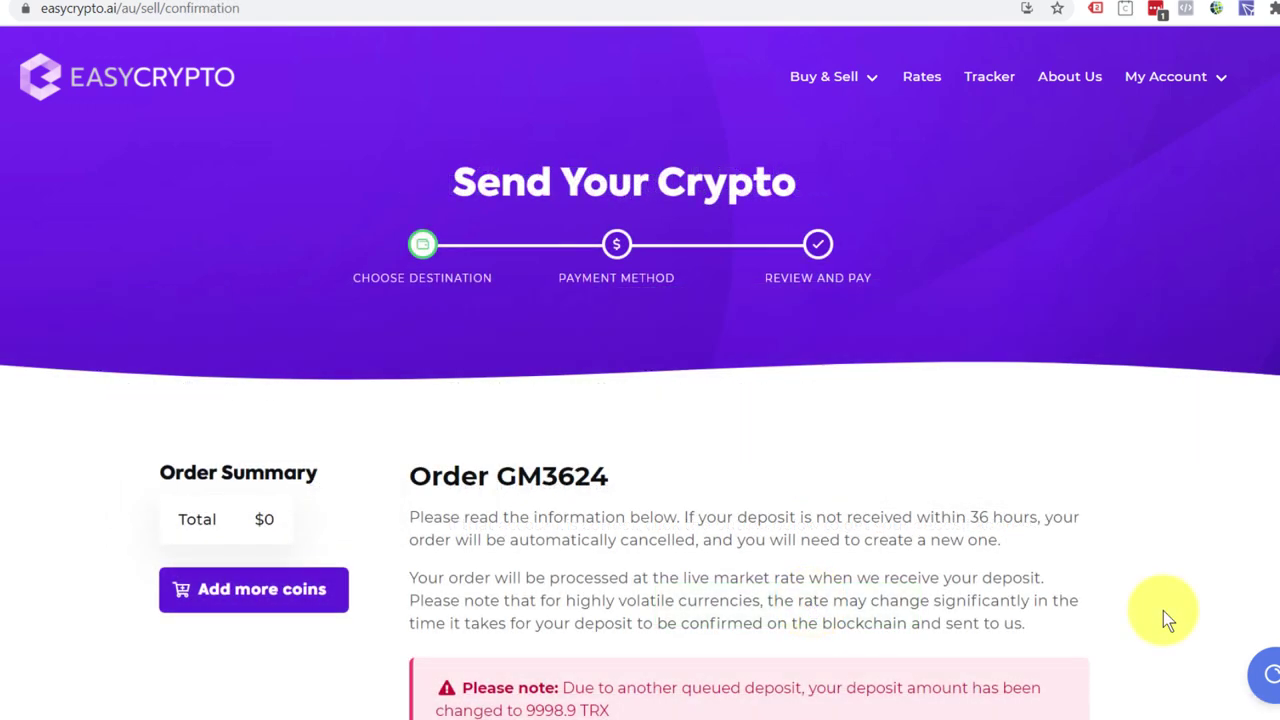
pyautogui.scroll(-3, 1163, 611)
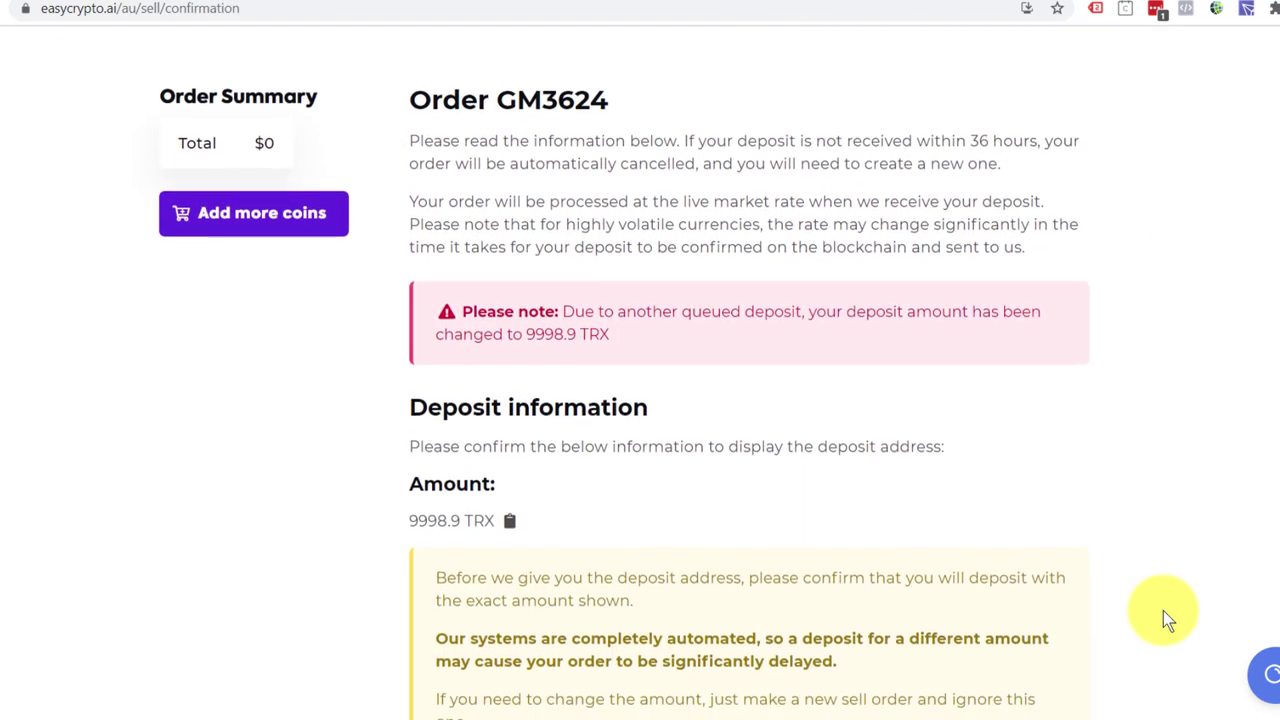
pyautogui.scroll(-3, 1163, 611)
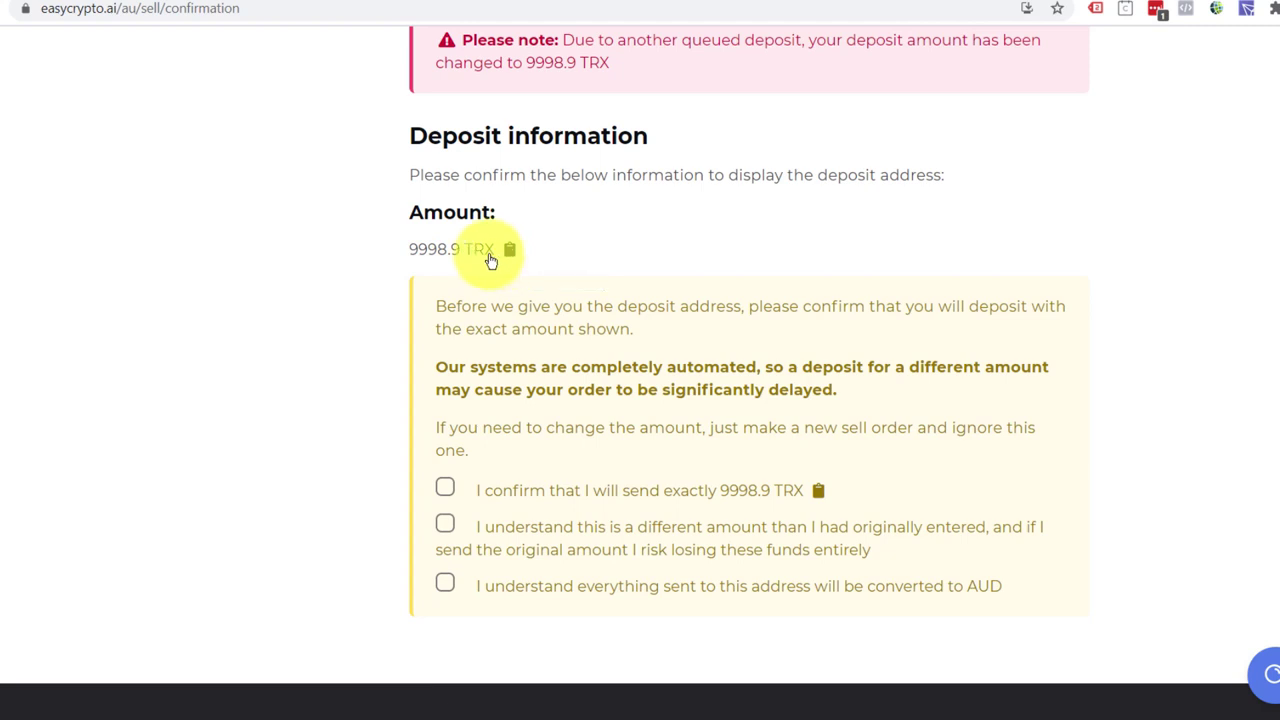
pyautogui.click(445, 487)
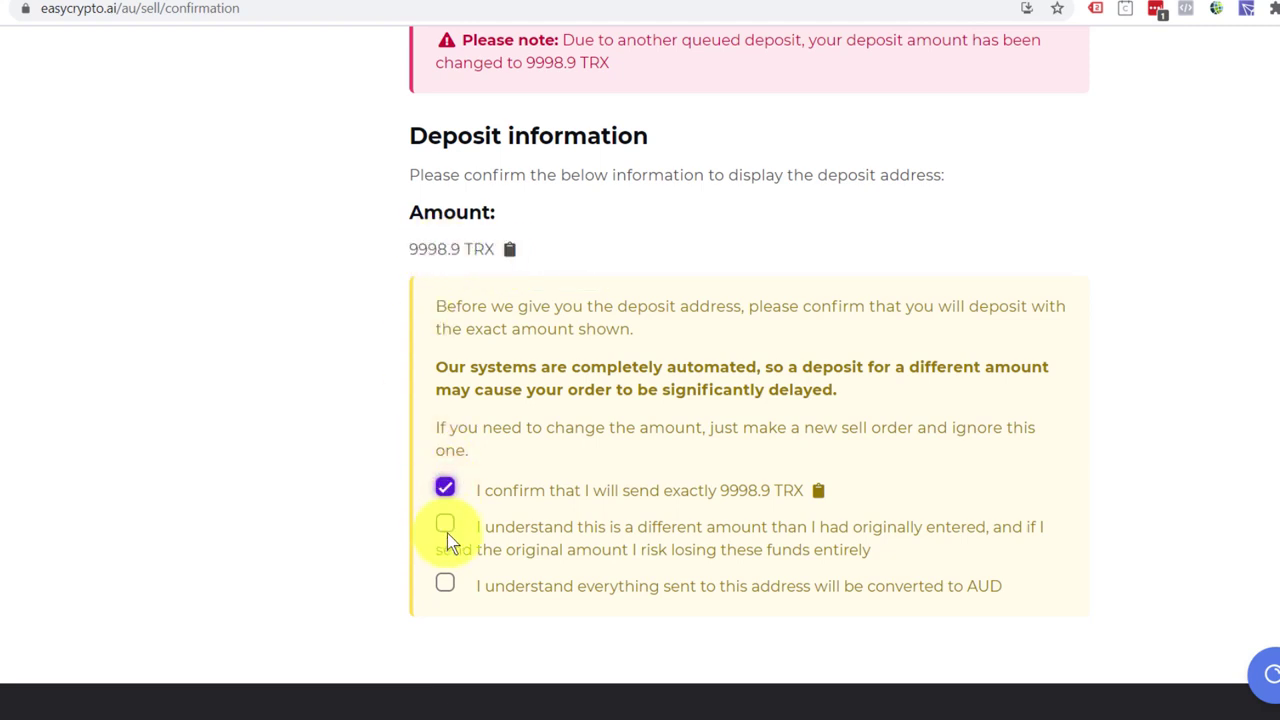
pyautogui.click(445, 526)
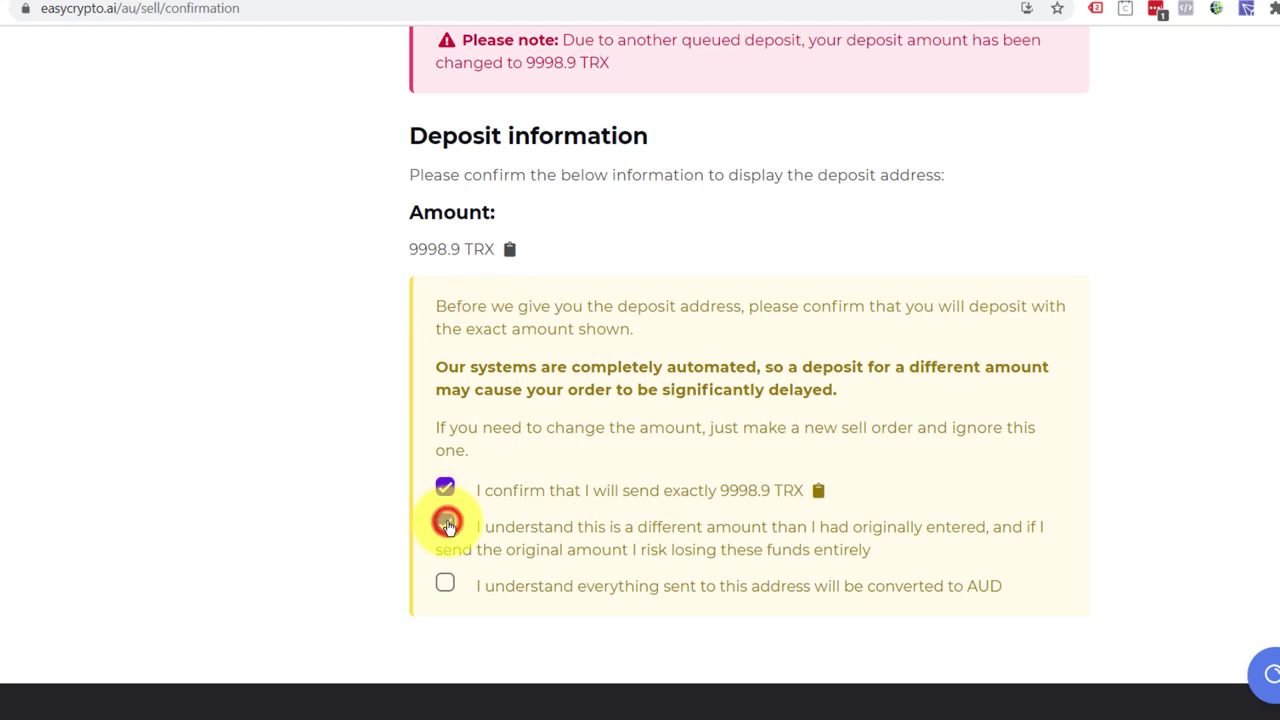
pyautogui.click(445, 587)
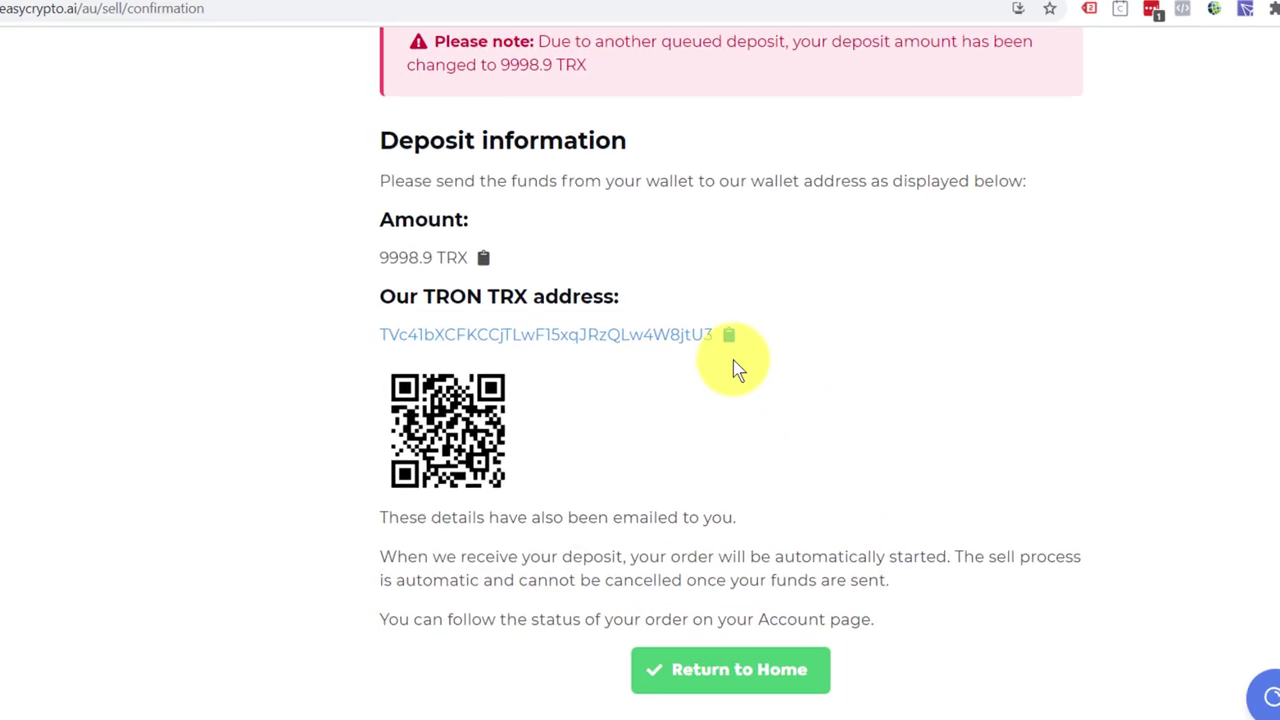
# Copy Easy Crypto's TRON deposit address and enter it as the receiving account of a new transfer in the TRON wallet extension
pyautogui.click(729, 335)
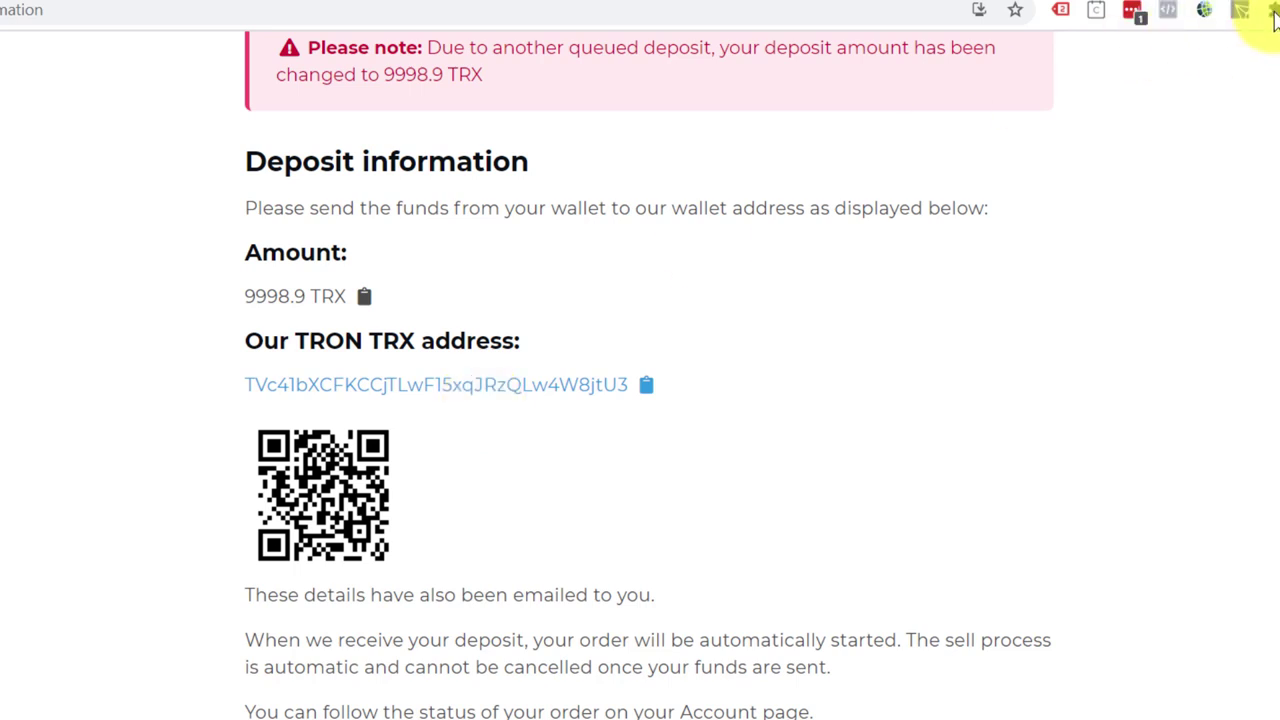
pyautogui.click(1240, 18)
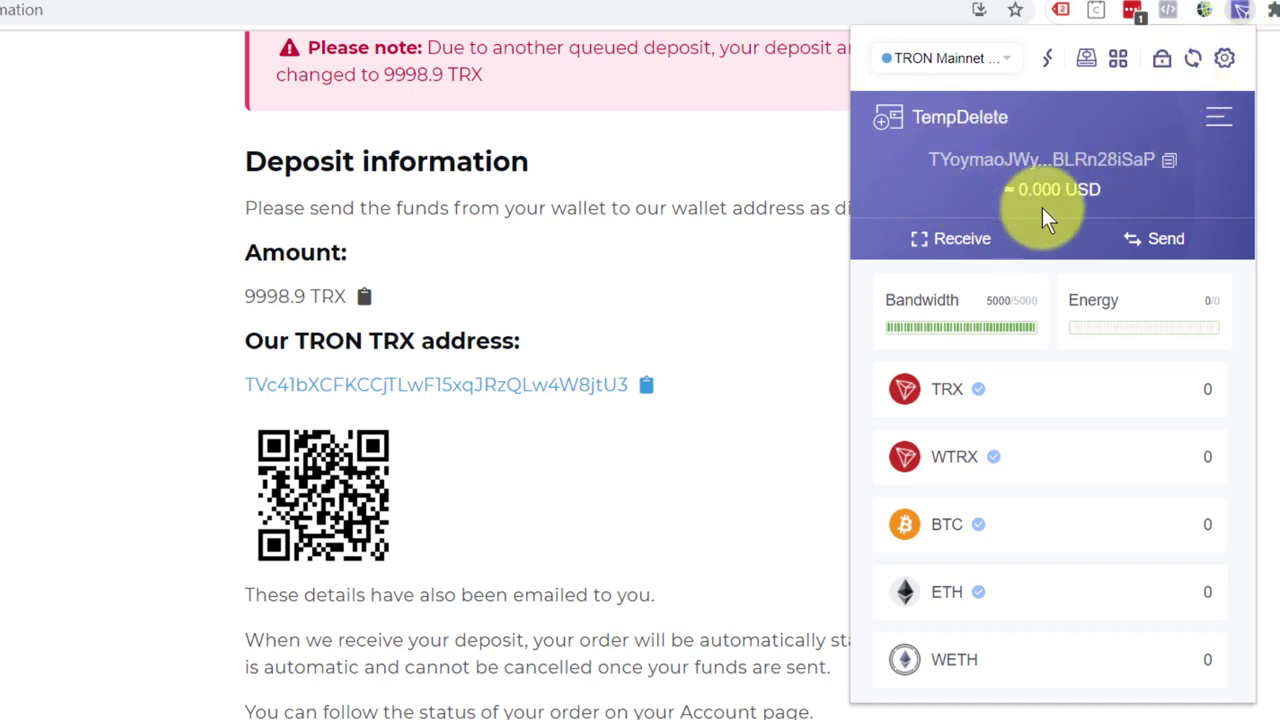
pyautogui.click(1163, 242)
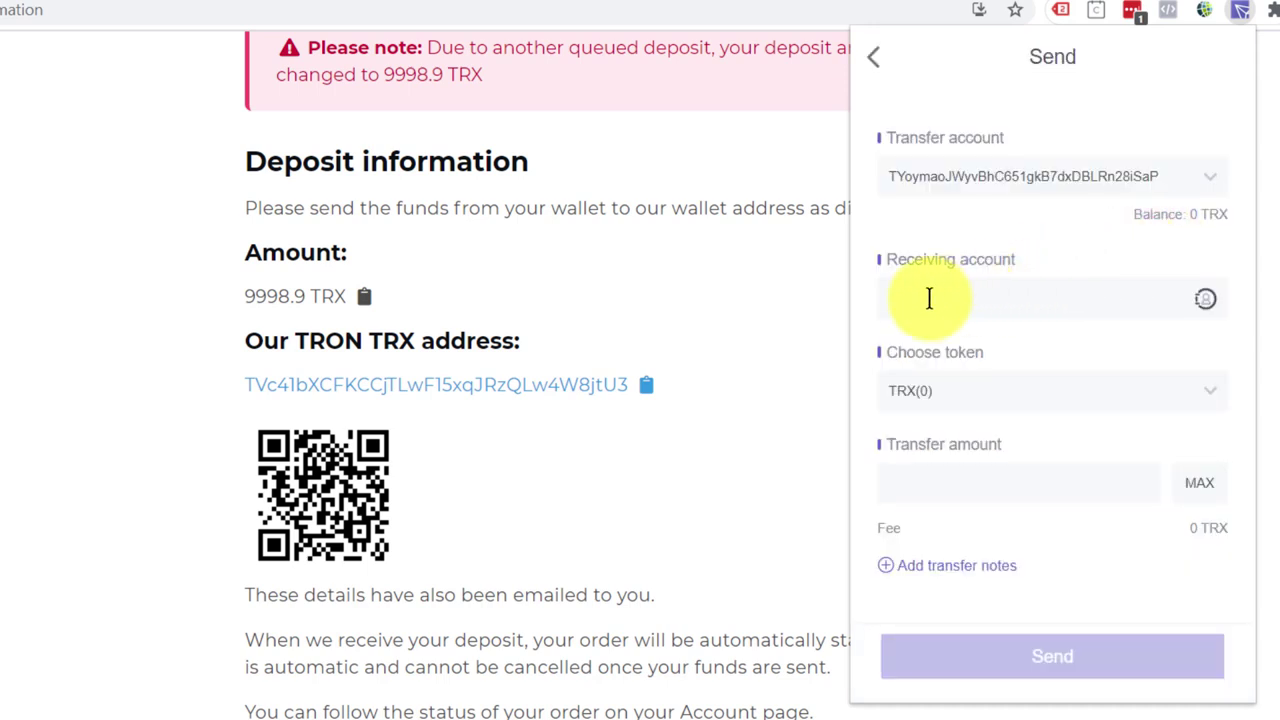
pyautogui.click(929, 294)
pyautogui.hotkey('ctrl', 'v')
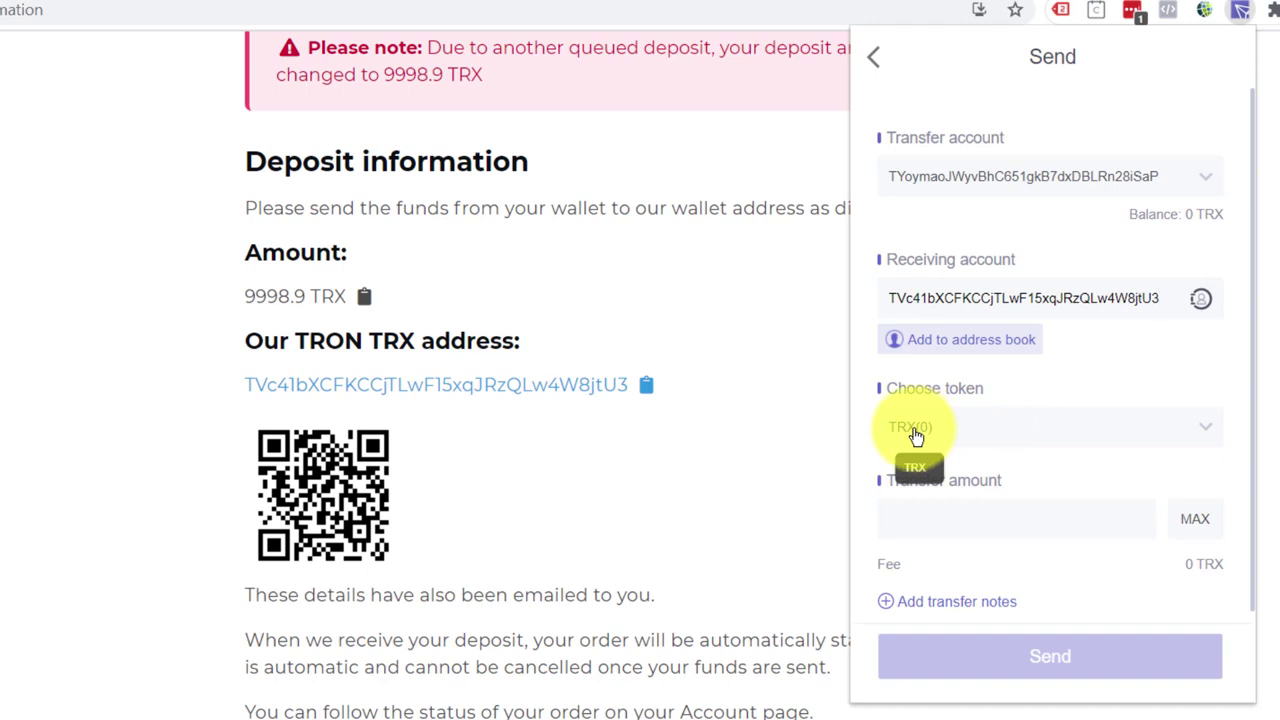
# Set the TRX transfer amount to 10000, add a blank transfer note and try to send the transfer
pyautogui.click(910, 516)
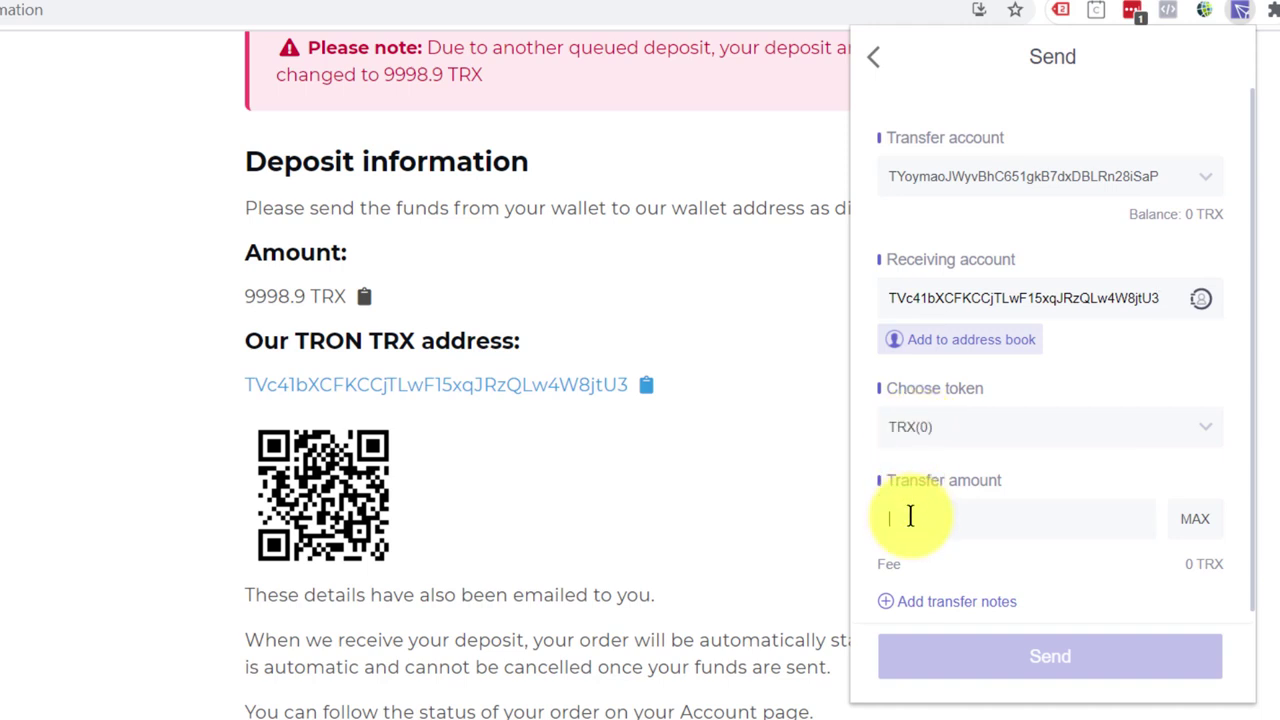
pyautogui.write('10000')
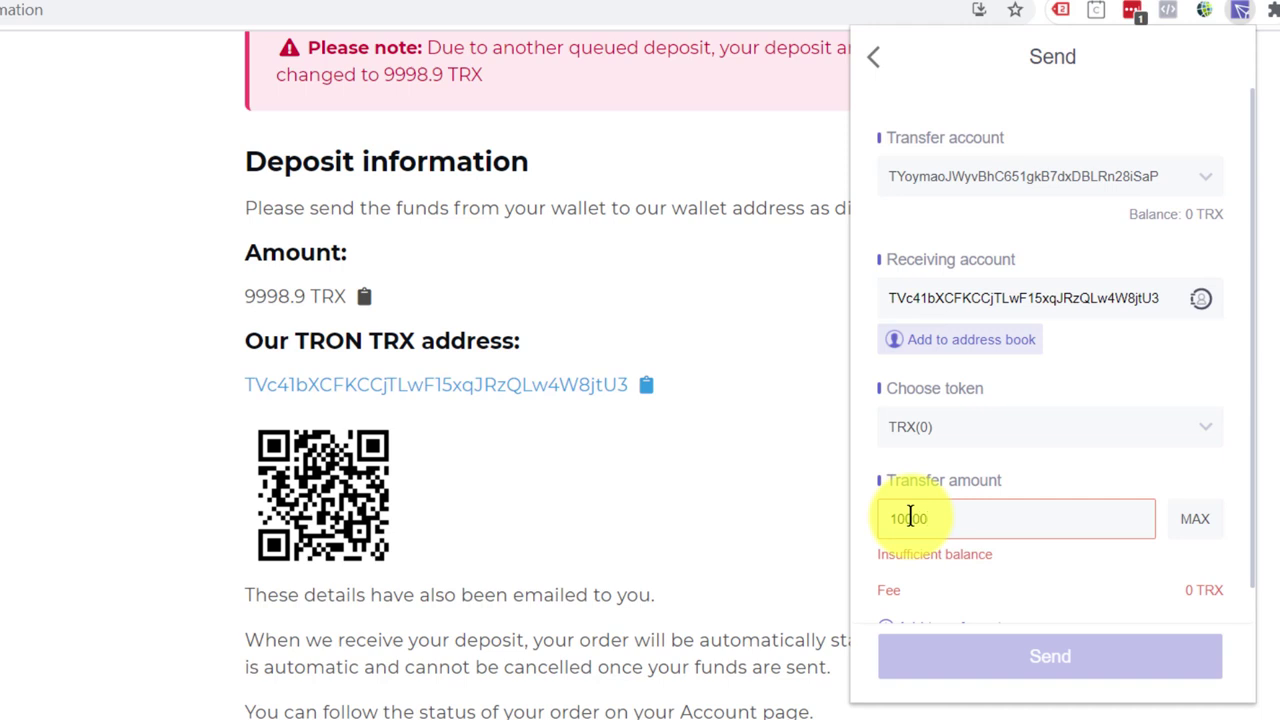
pyautogui.scroll(-1, 1020, 588)
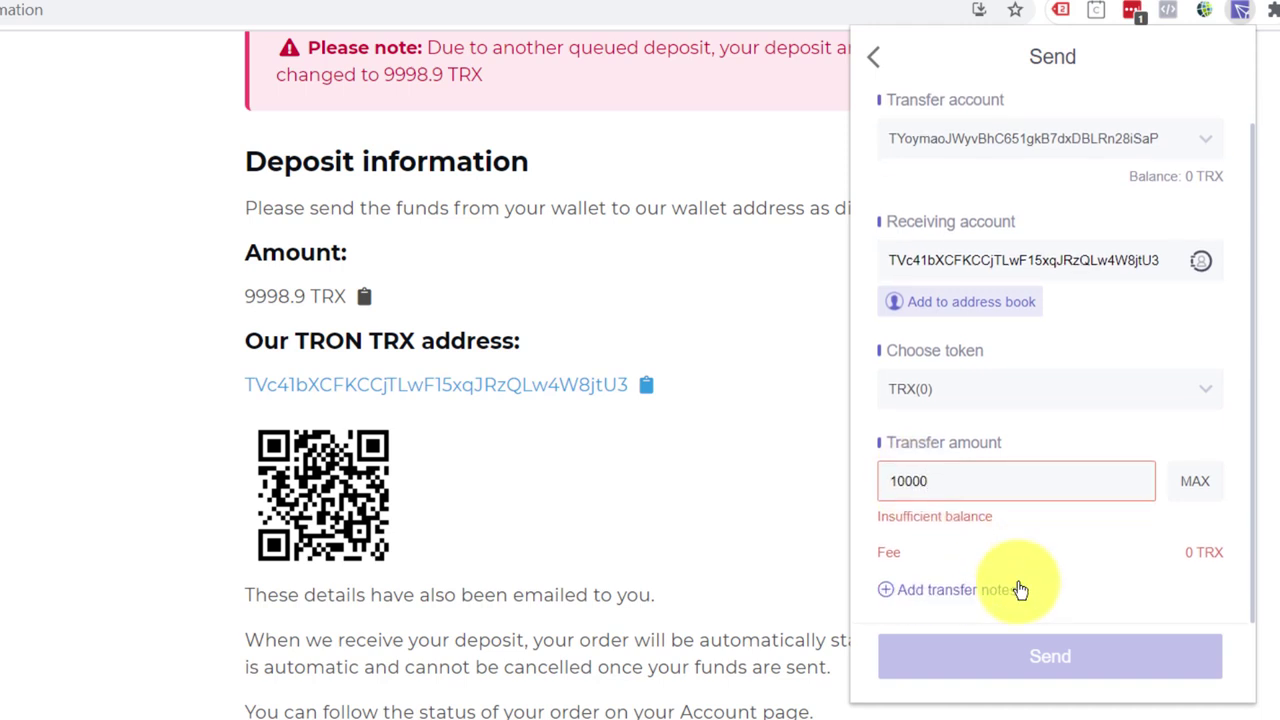
pyautogui.click(940, 590)
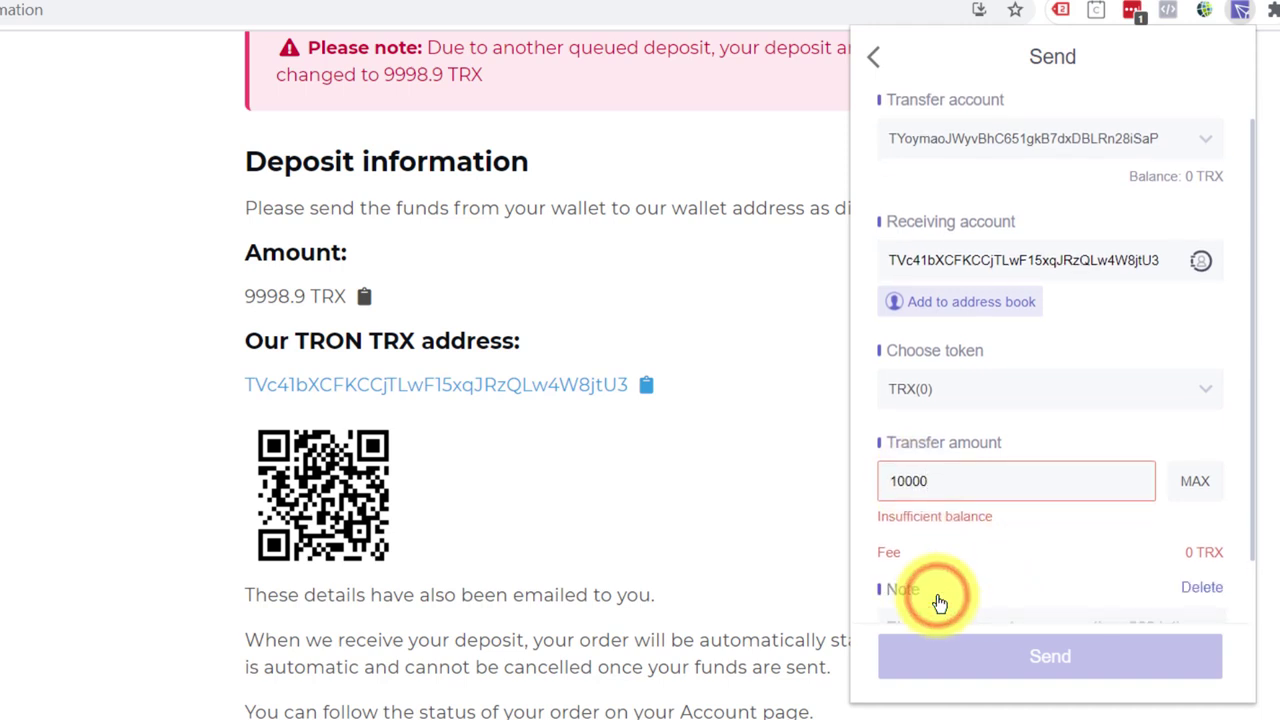
pyautogui.click(1043, 661)
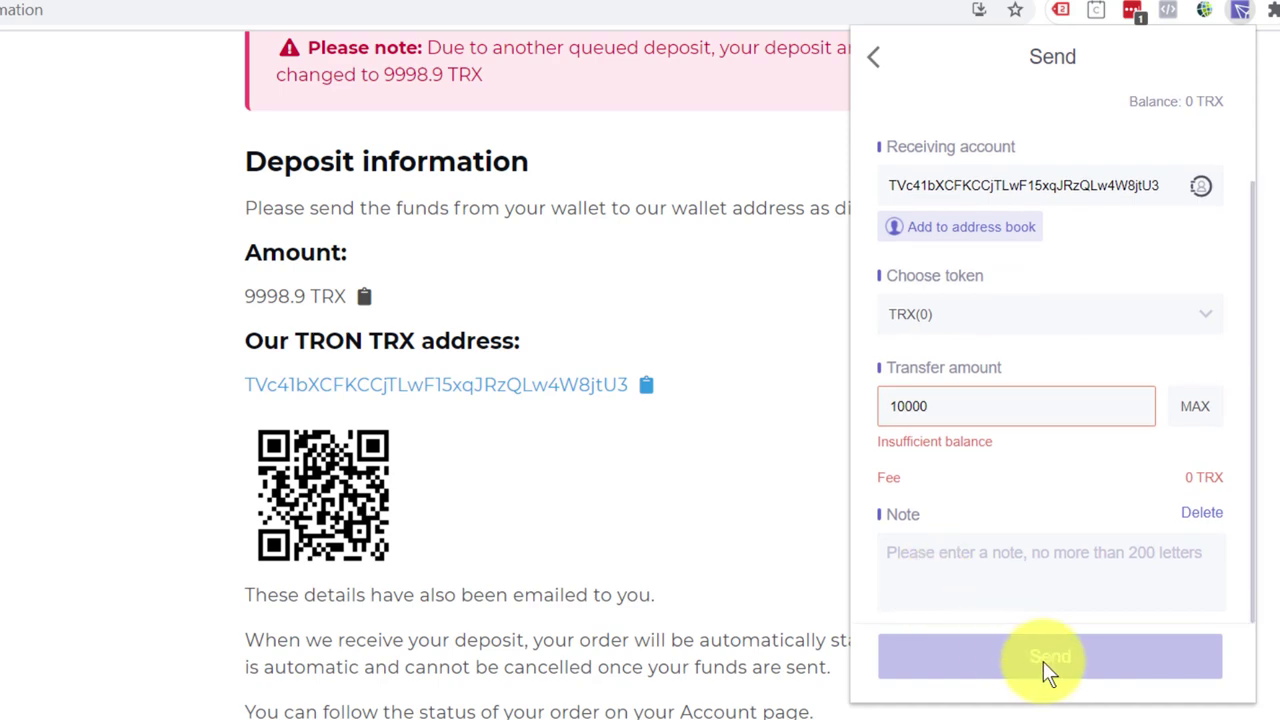
# Dismiss the wallet transfer and view the details of the newest TRX sell order in the Easy Crypto account's order history
pyautogui.click(1053, 715)
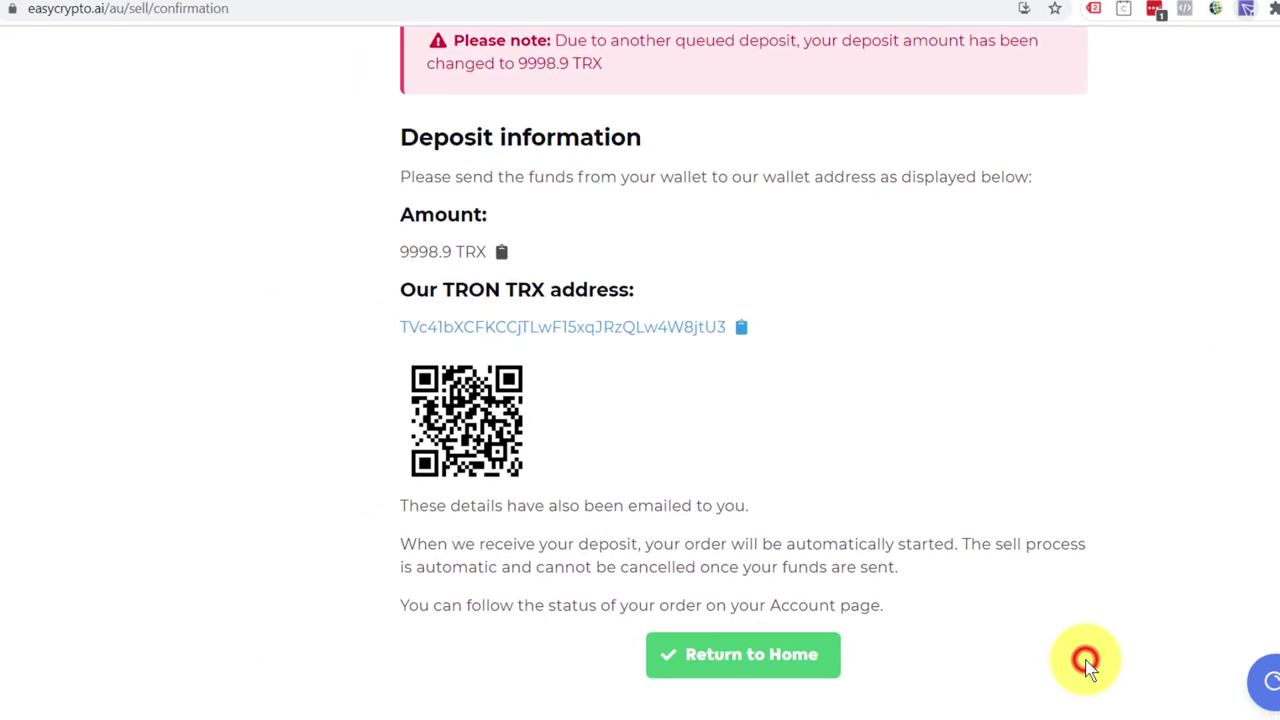
pyautogui.scroll(6, 1103, 420)
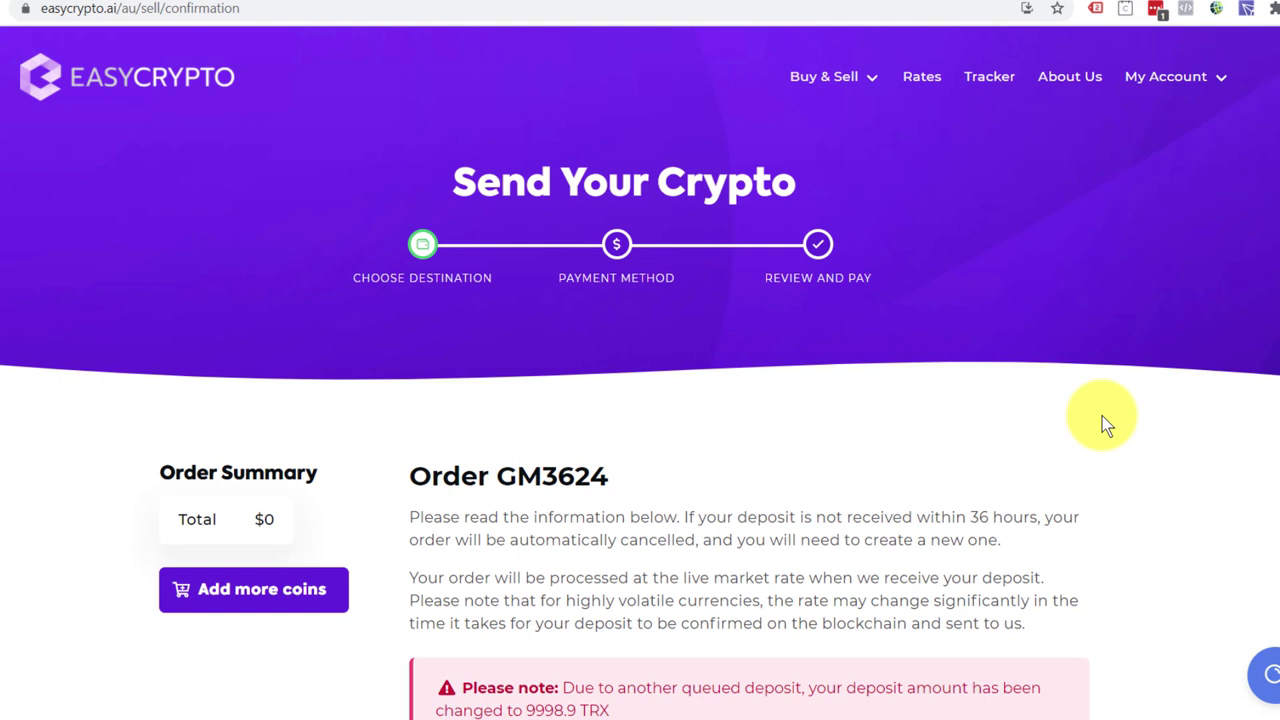
pyautogui.moveTo(1165, 76)
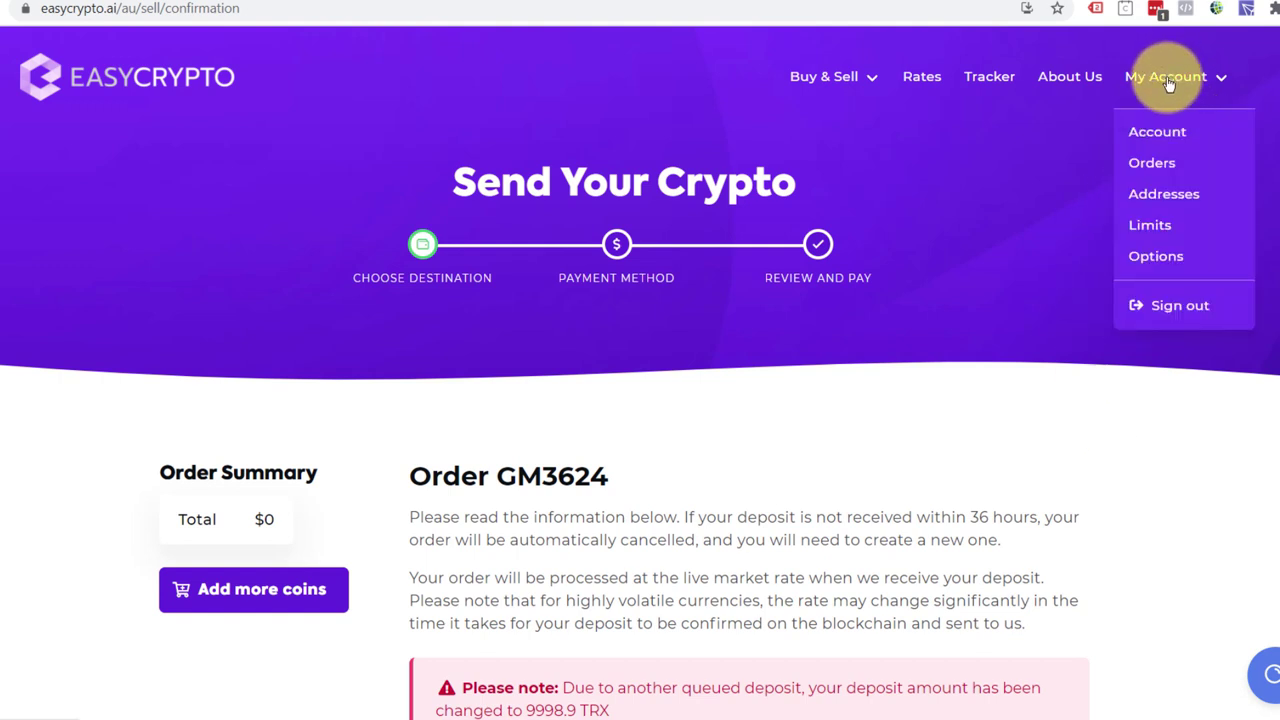
pyautogui.click(1171, 172)
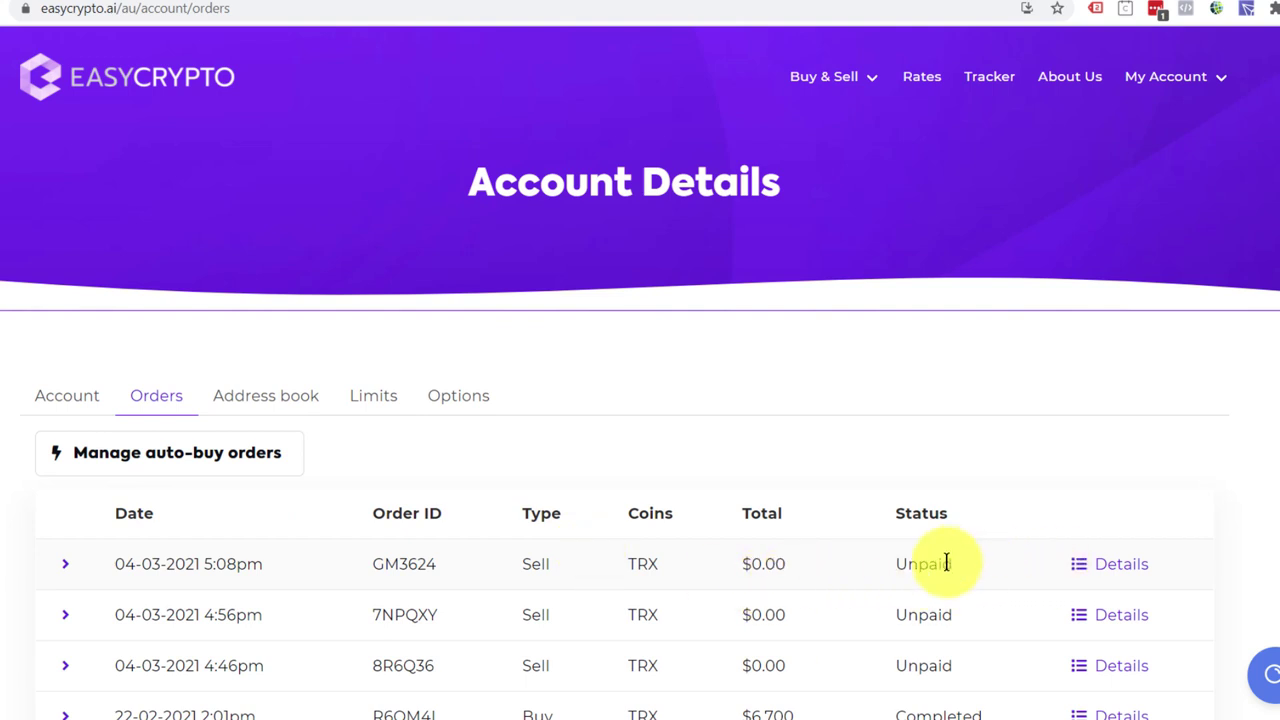
pyautogui.click(1114, 564)
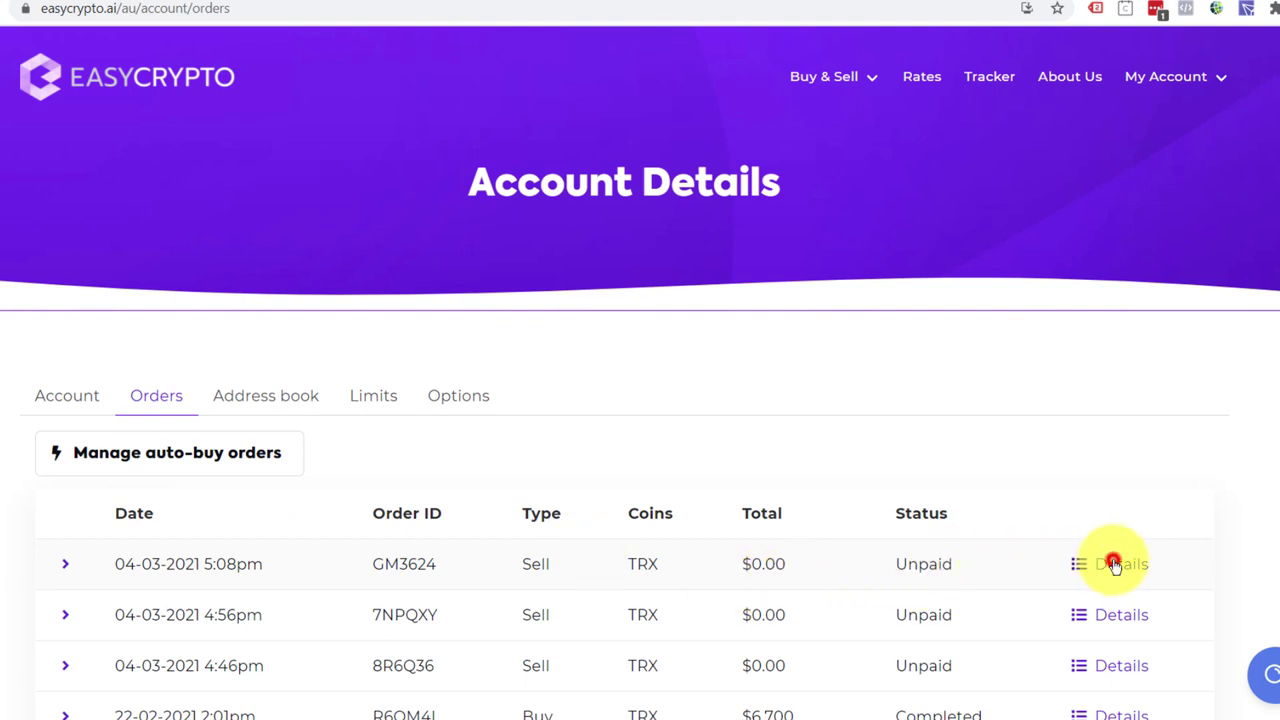
pyautogui.scroll(-2, 1115, 566)
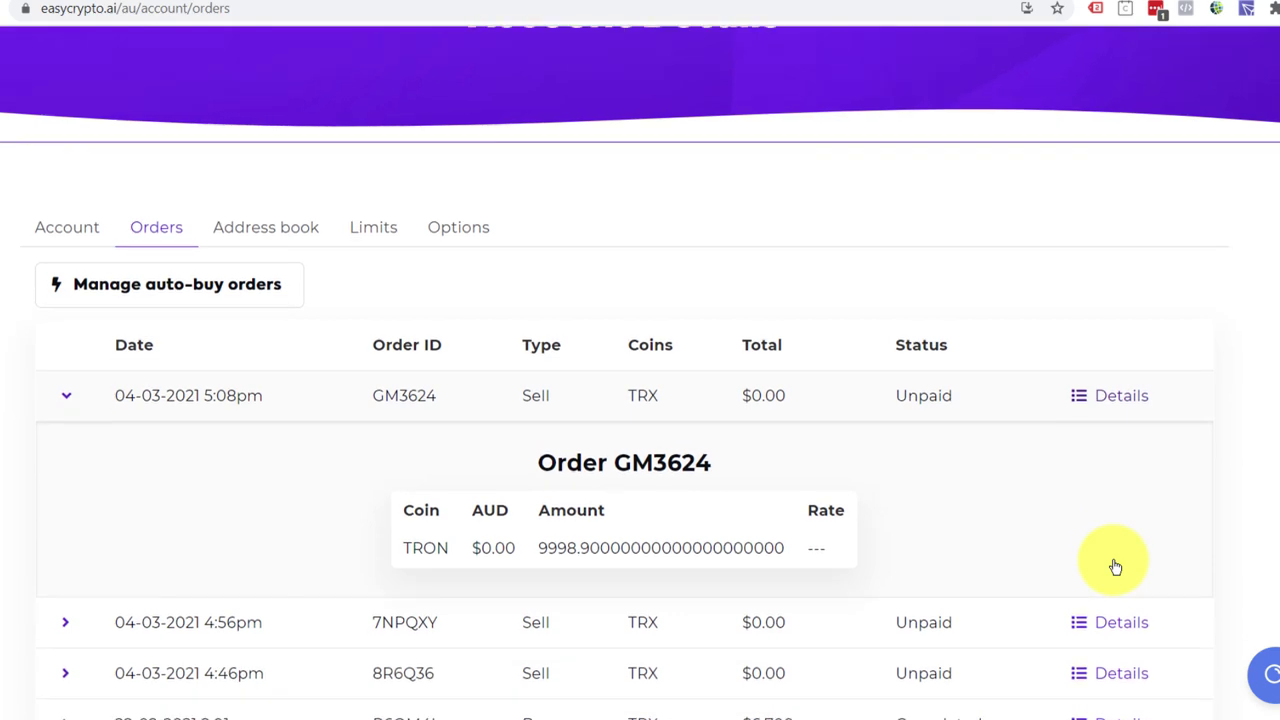
pyautogui.scroll(1, 1114, 566)
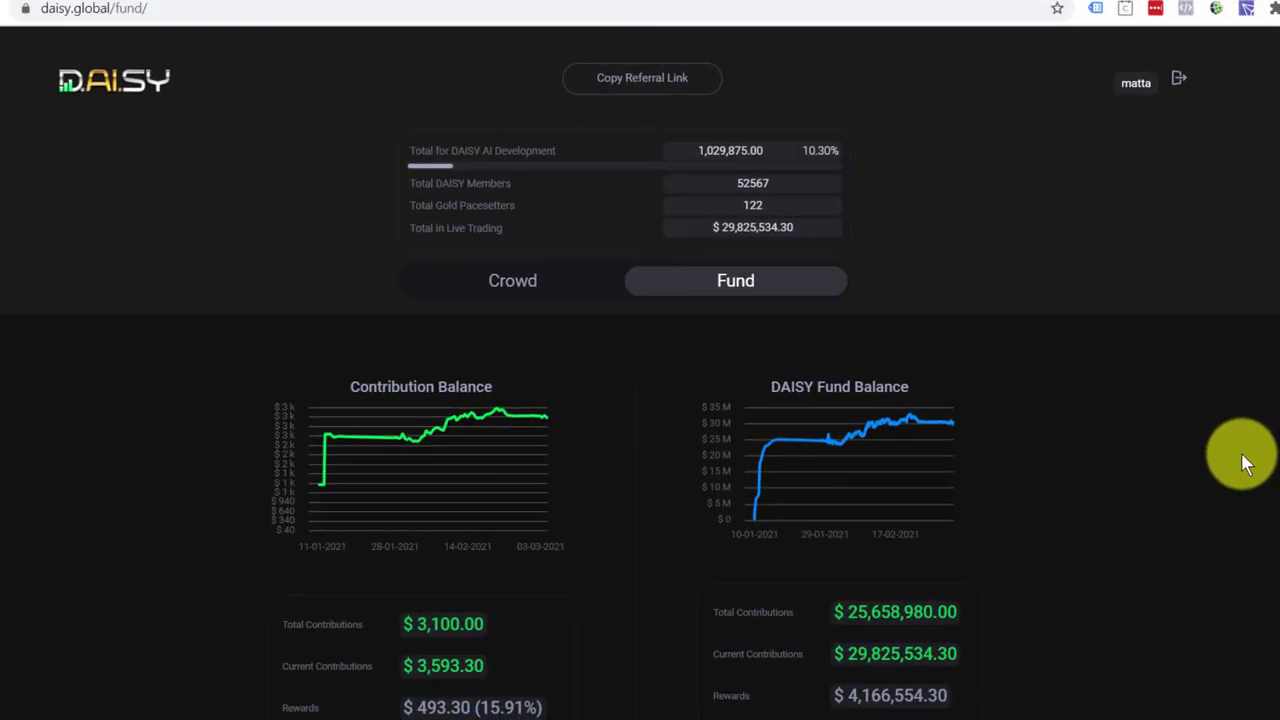
# Review the contribution and payout history on the DAISY fund page down to the payout request option
pyautogui.scroll(-5, 1241, 453)
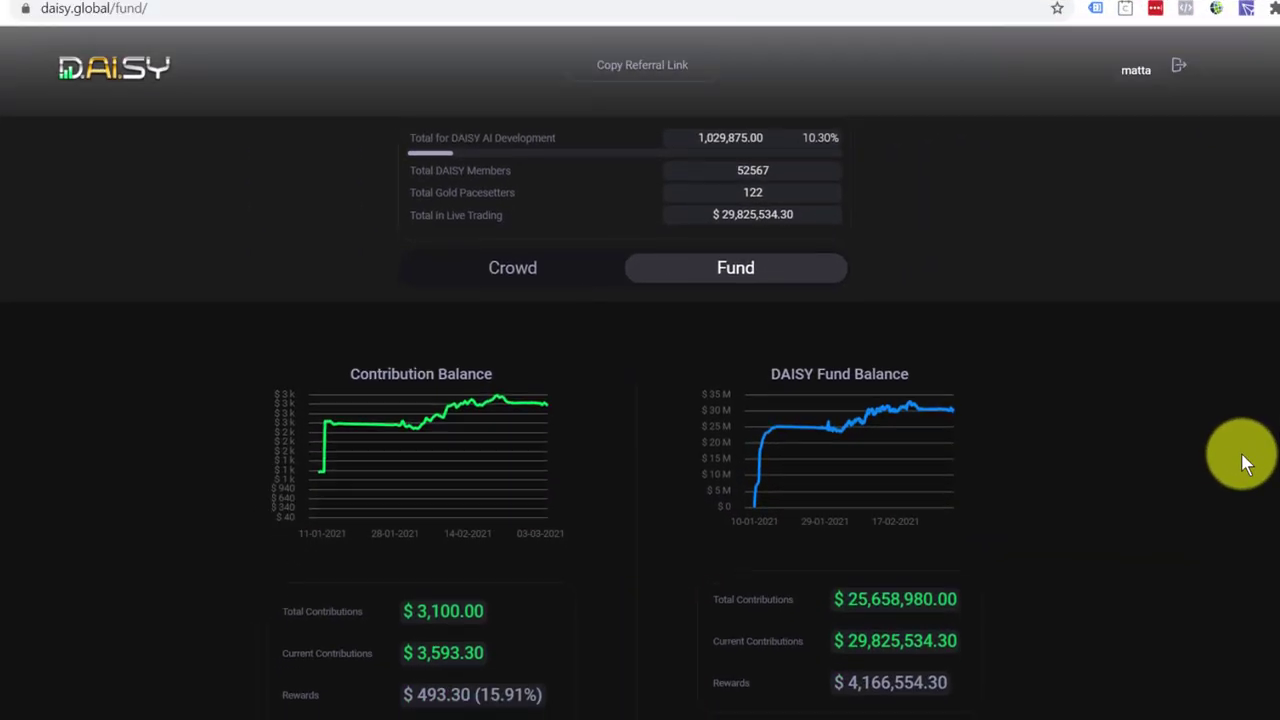
pyautogui.scroll(-2, 1241, 453)
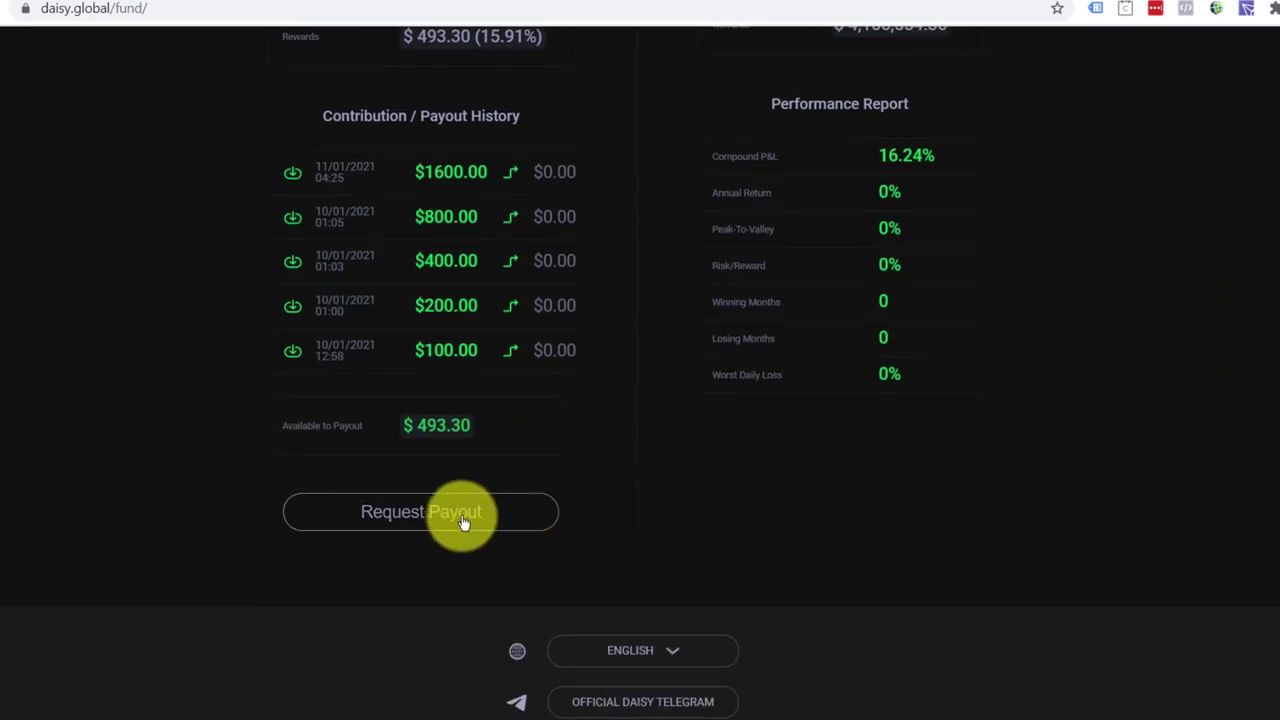
# On the Easy Crypto homepage, set the quick trade form to sell Bitcoin for Australian dollars and show the account options
pyautogui.click(735, 3)
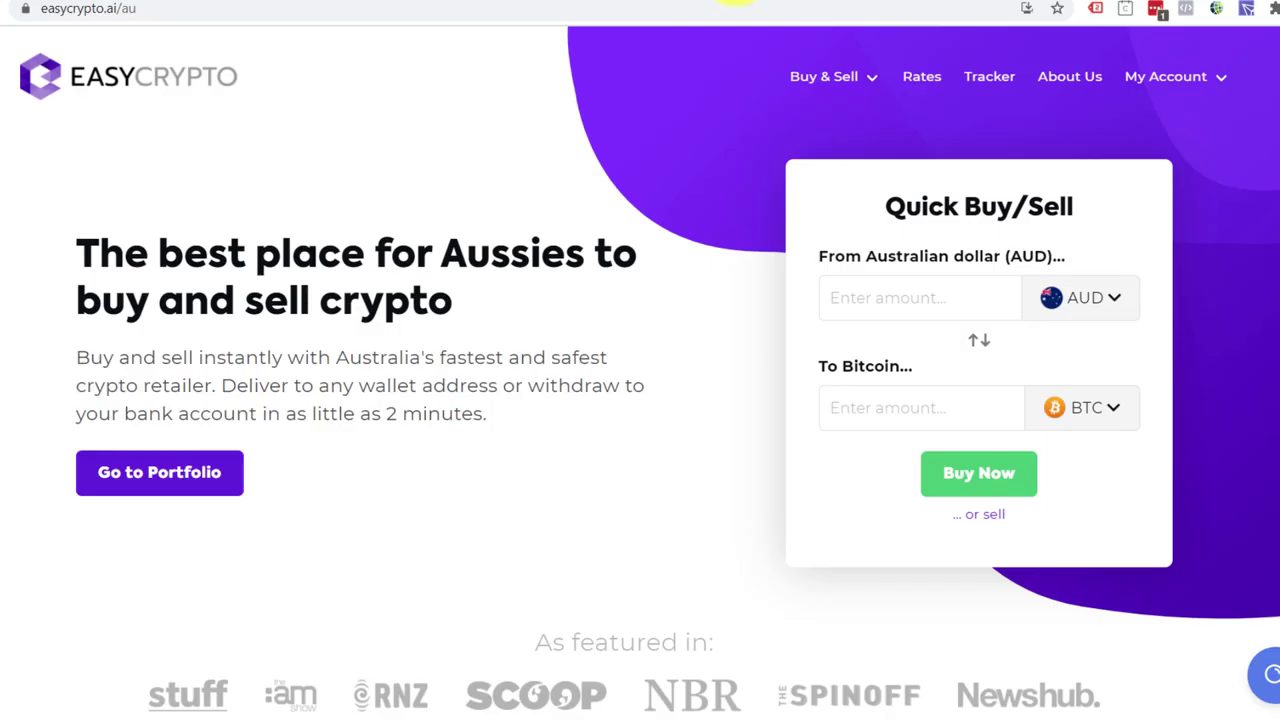
pyautogui.click(990, 516)
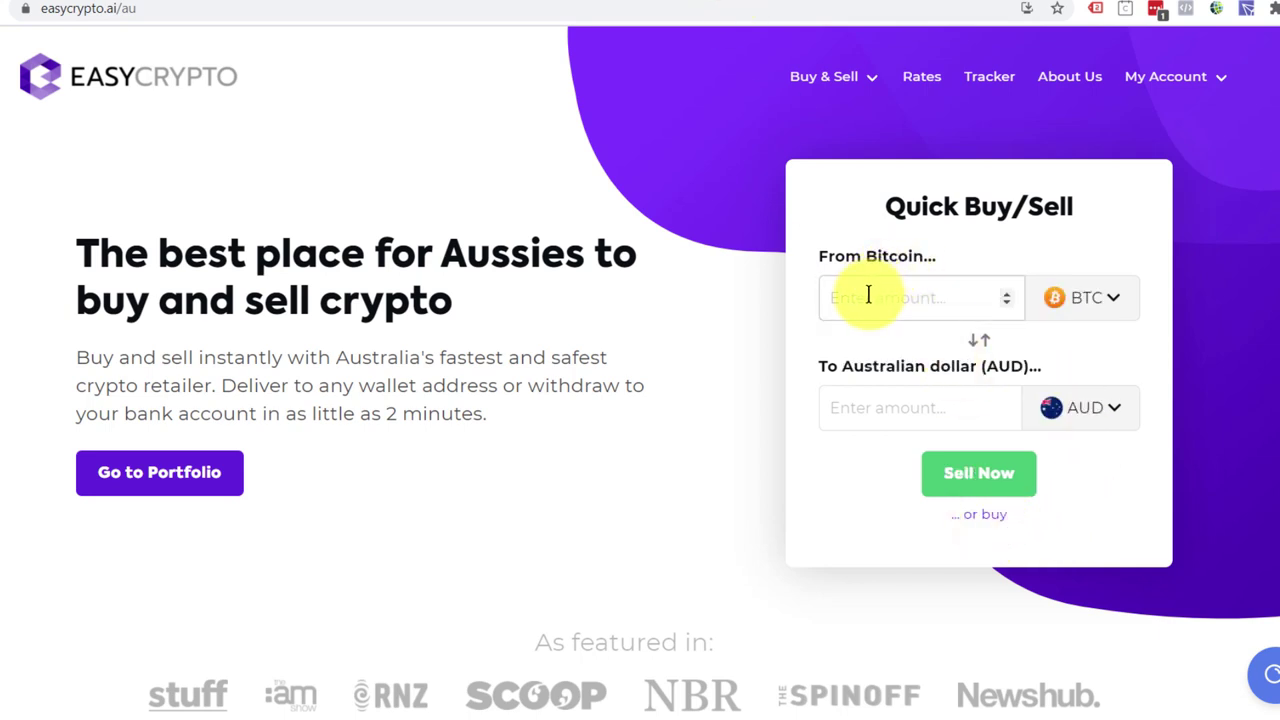
pyautogui.click(1175, 72)
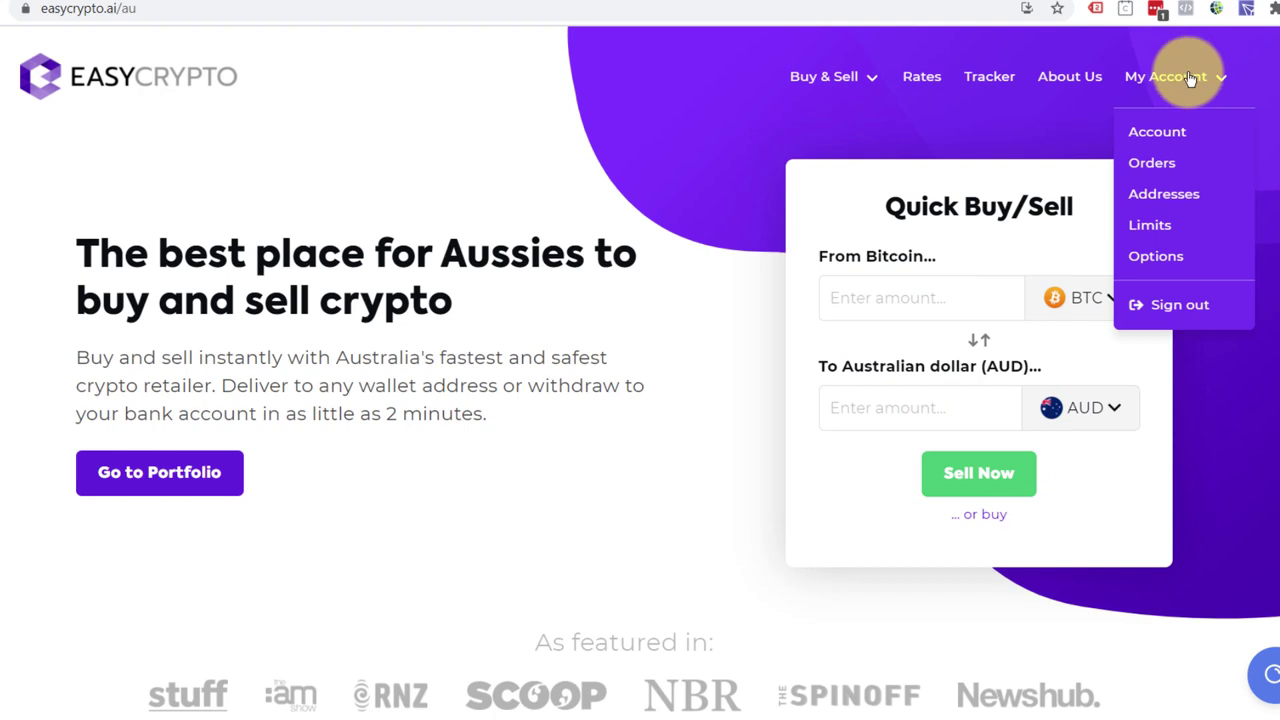